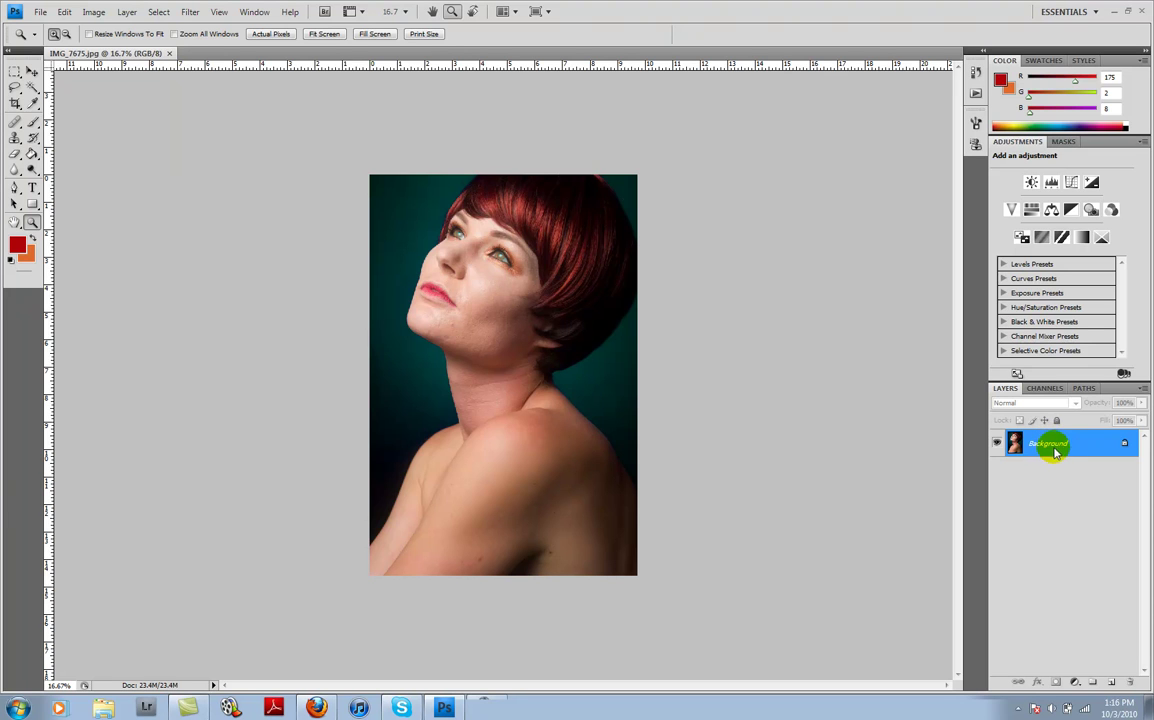
# Duplicate Background twice with Ctrl+J, renaming the copies 'Low Frequency' and 'High Frequency'
pyautogui.hotkey('ctrl', 'j')
pyautogui.hotkey('ctrl', 'j')
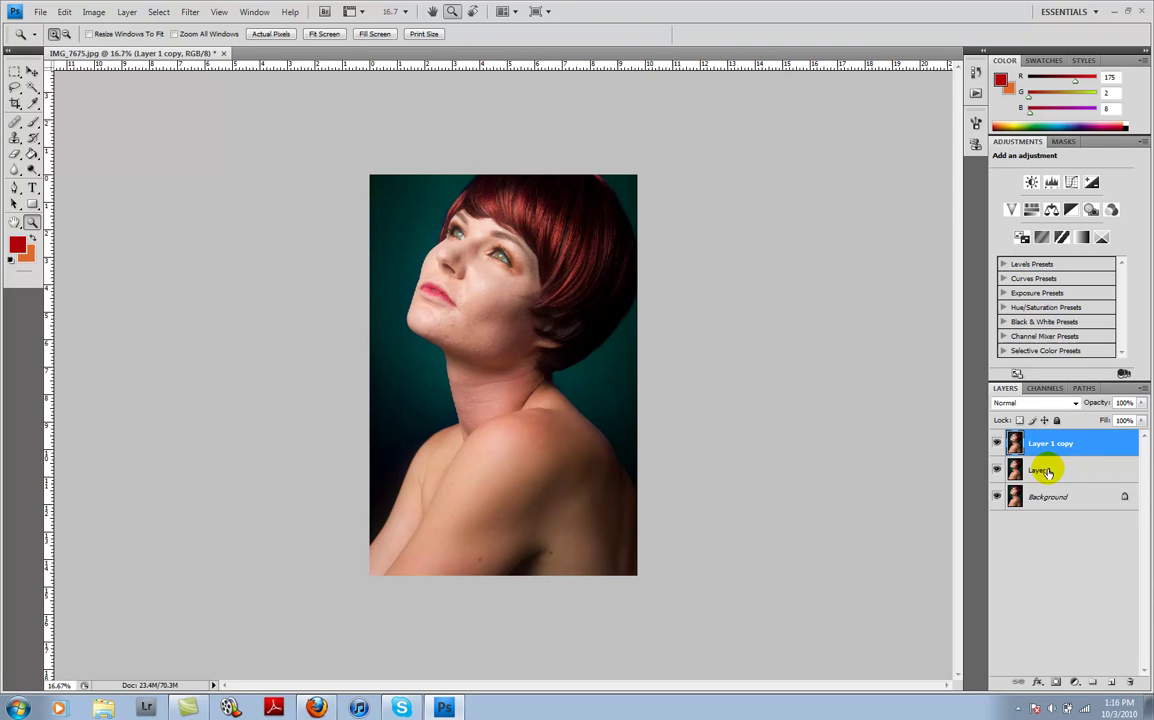
pyautogui.click(1048, 473)
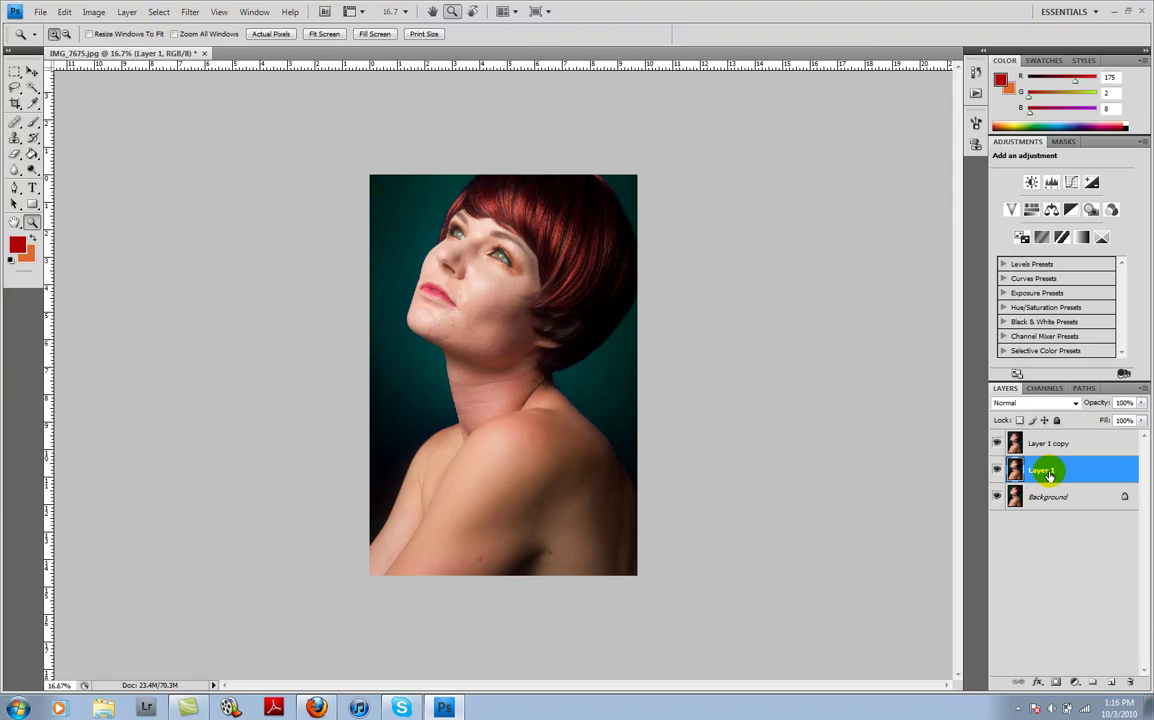
pyautogui.doubleClick(1043, 471)
pyautogui.press('BackSpace')
pyautogui.write('Low Frequency')
pyautogui.press('Return')
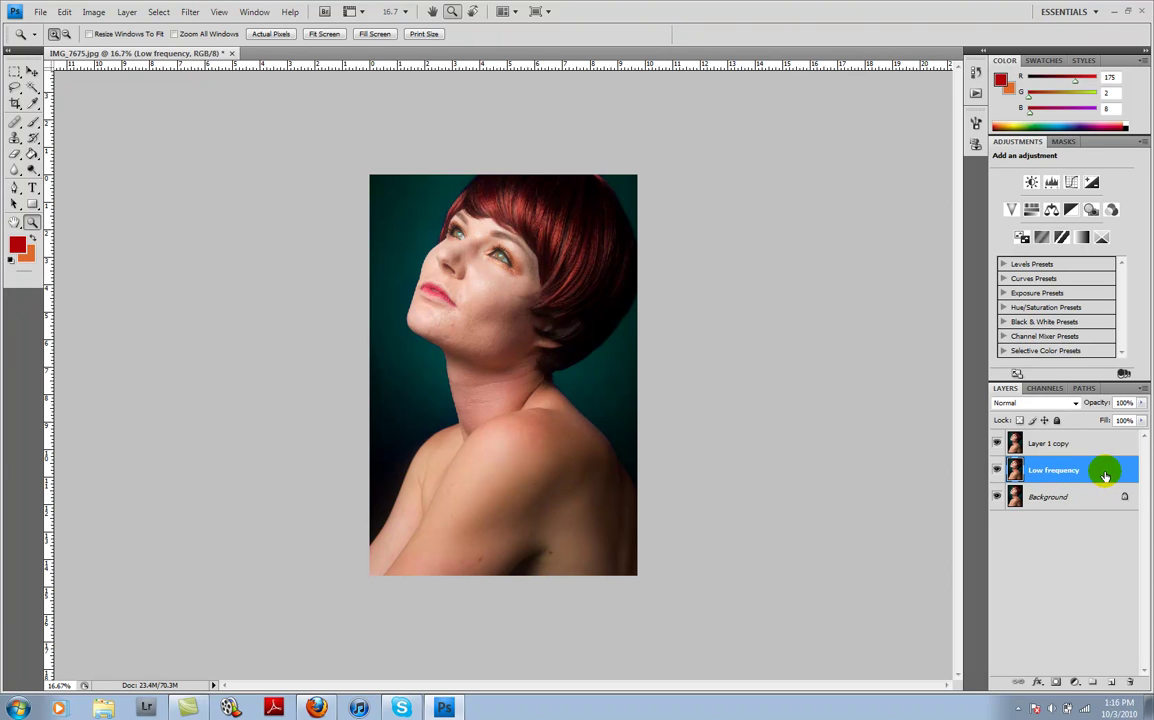
pyautogui.doubleClick(1047, 443)
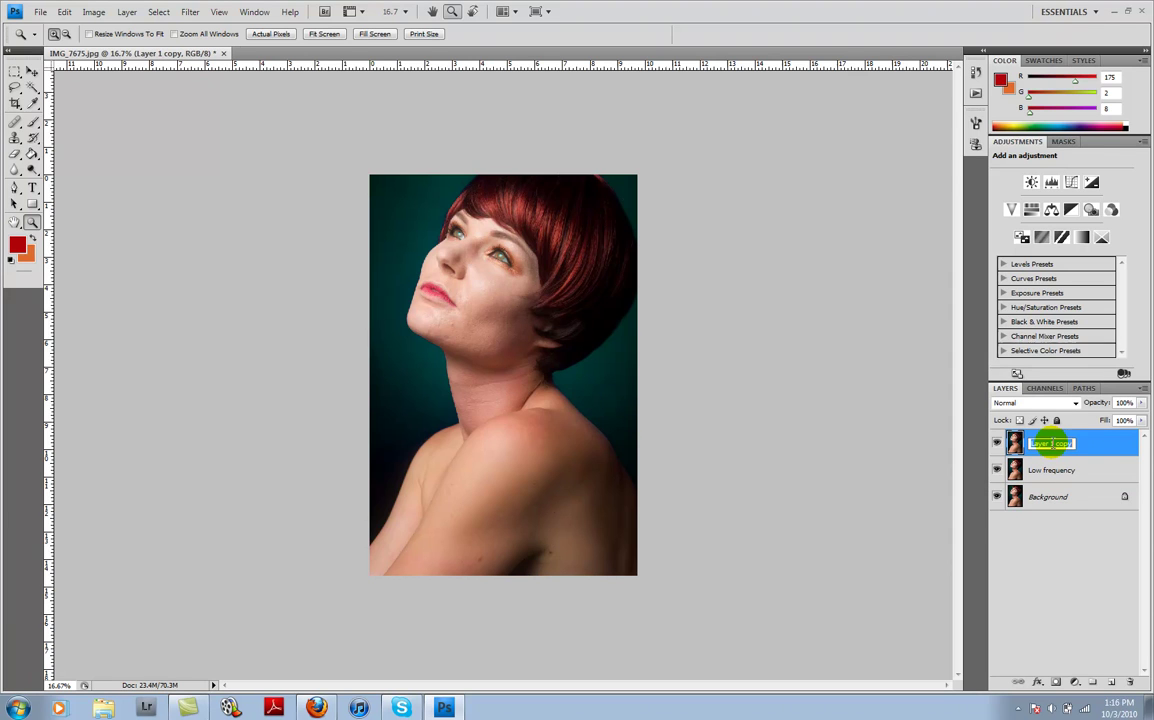
pyautogui.write('High Frequency')
pyautogui.press('Return')
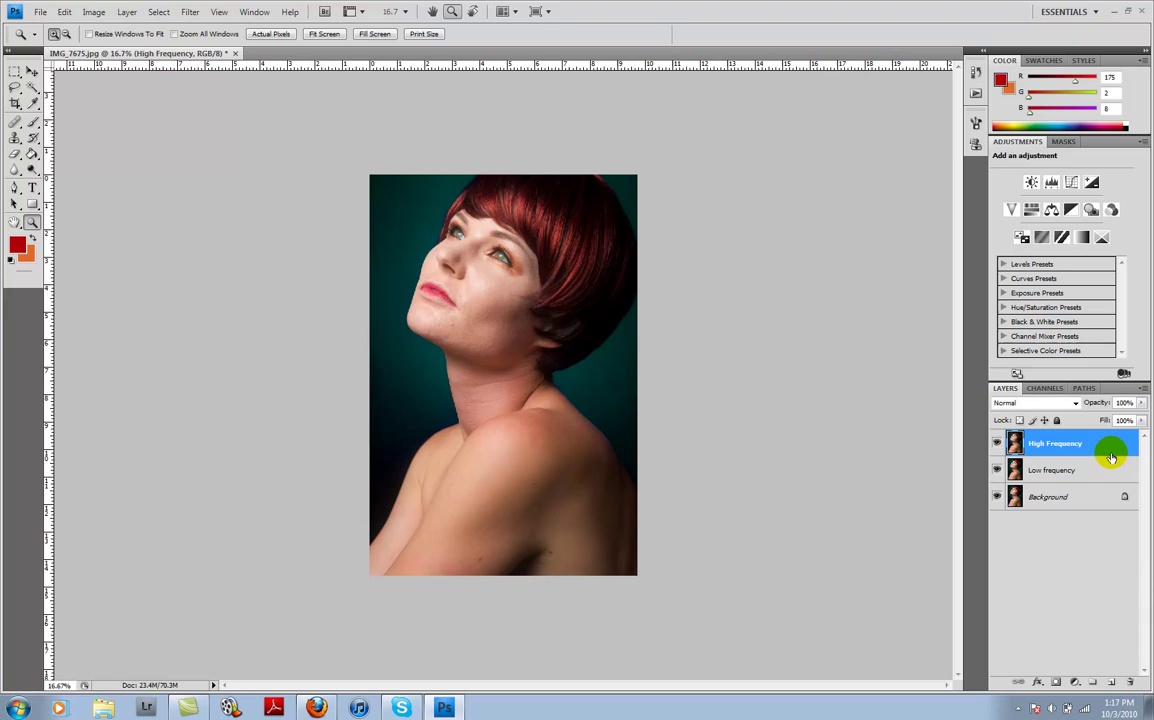
# Select Low frequency and run Gaussian Blur on it with a Radius of 10 pixels
pyautogui.click(1062, 472)
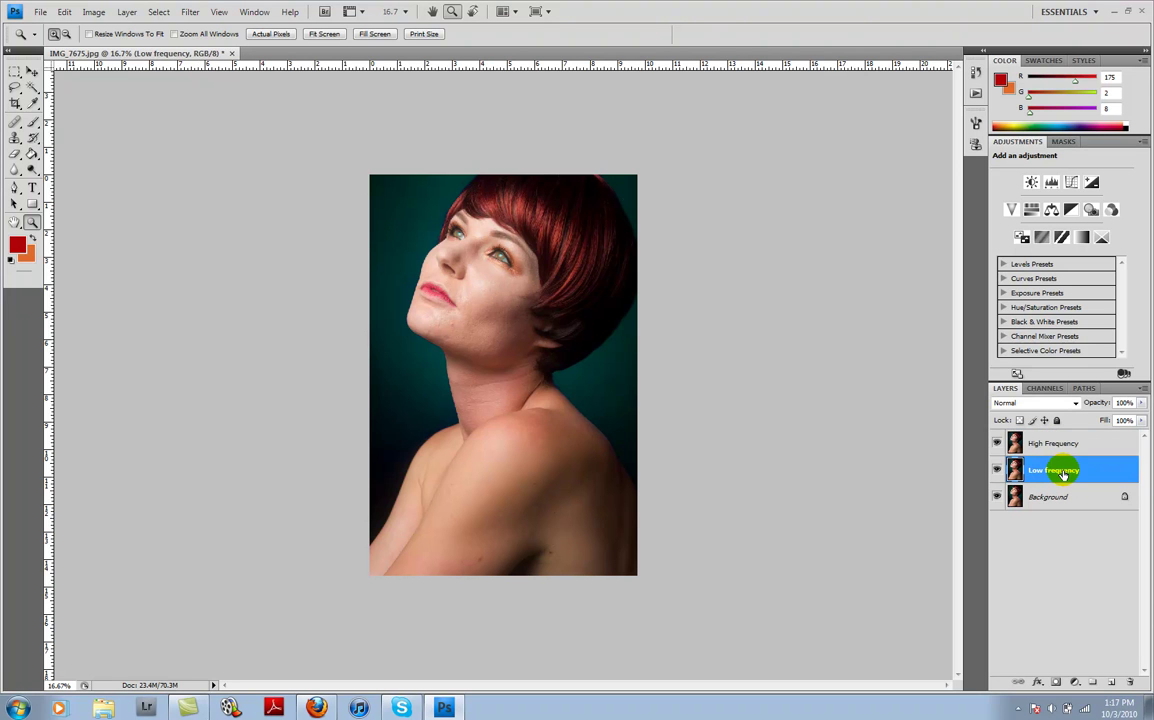
pyautogui.click(189, 12)
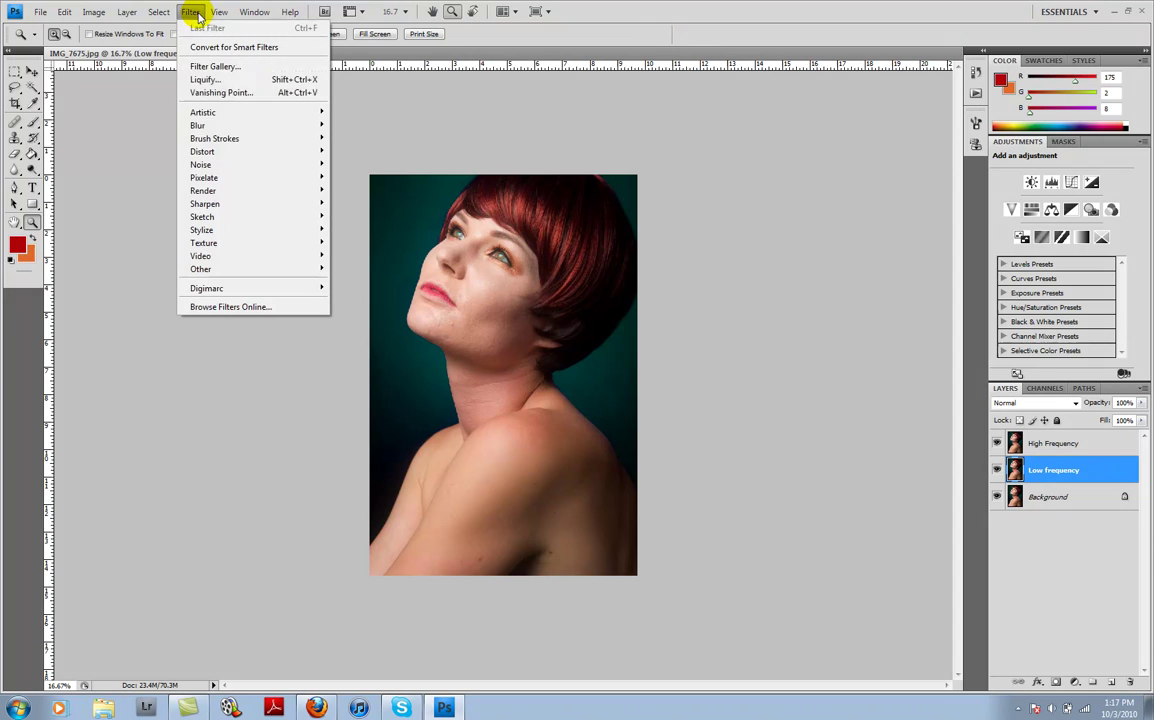
pyautogui.moveTo(222, 124)
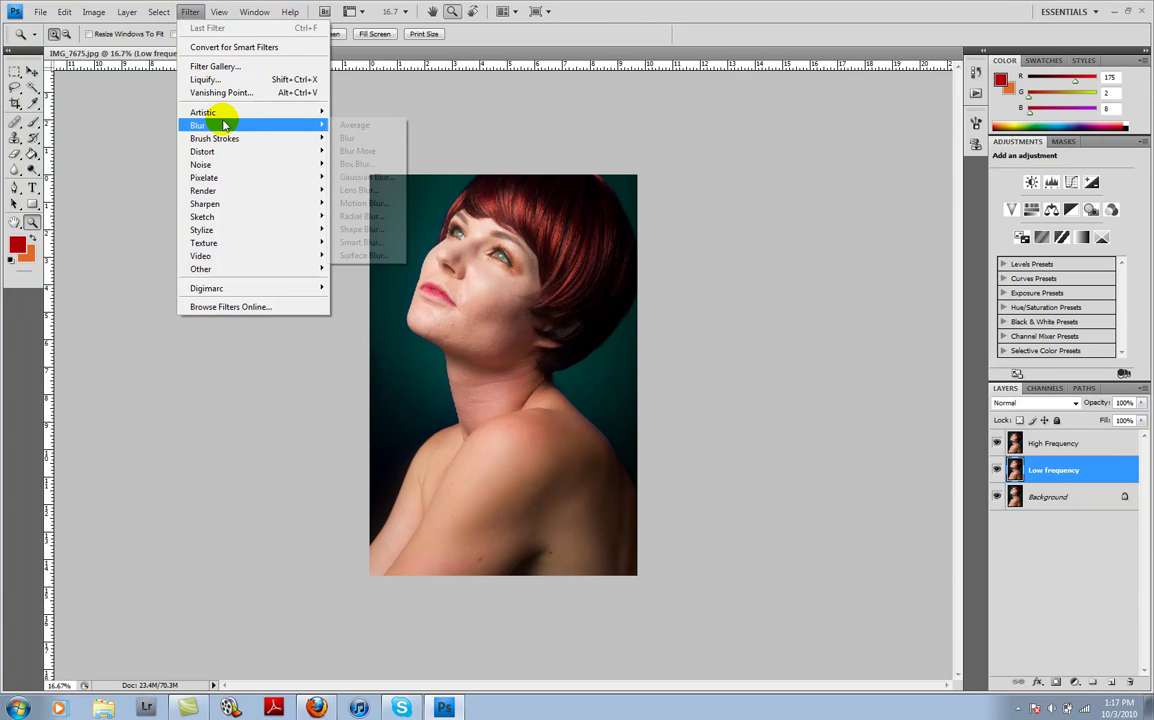
pyautogui.click(340, 175)
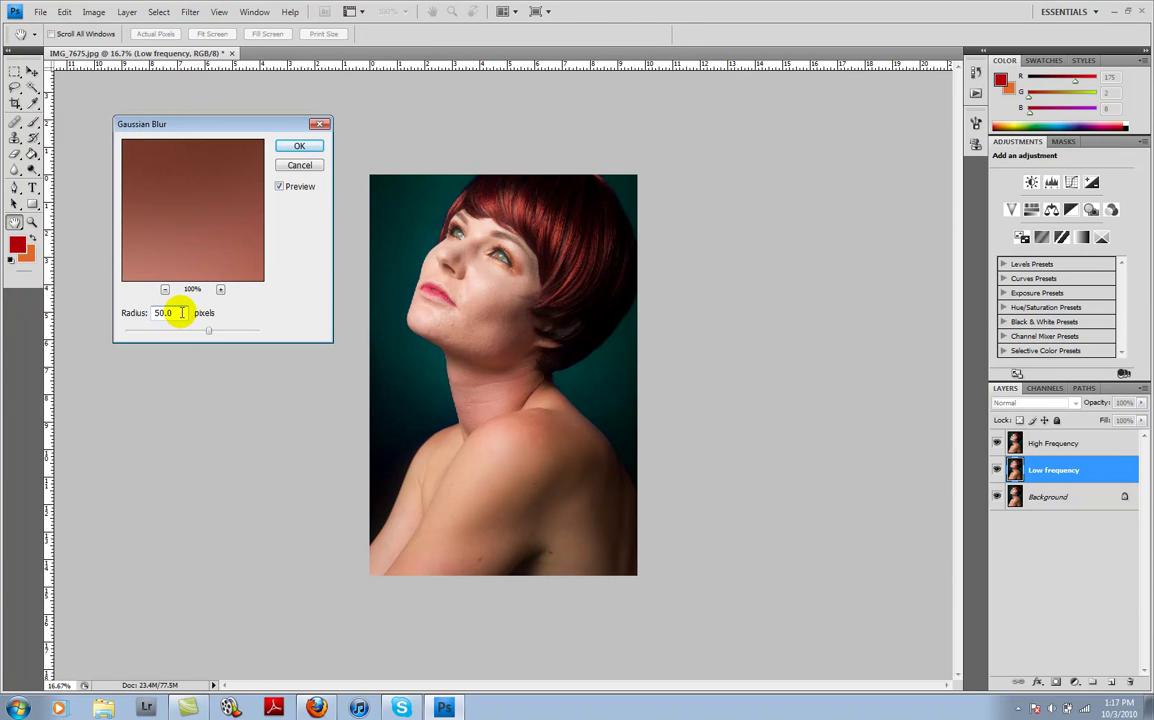
pyautogui.write('10')
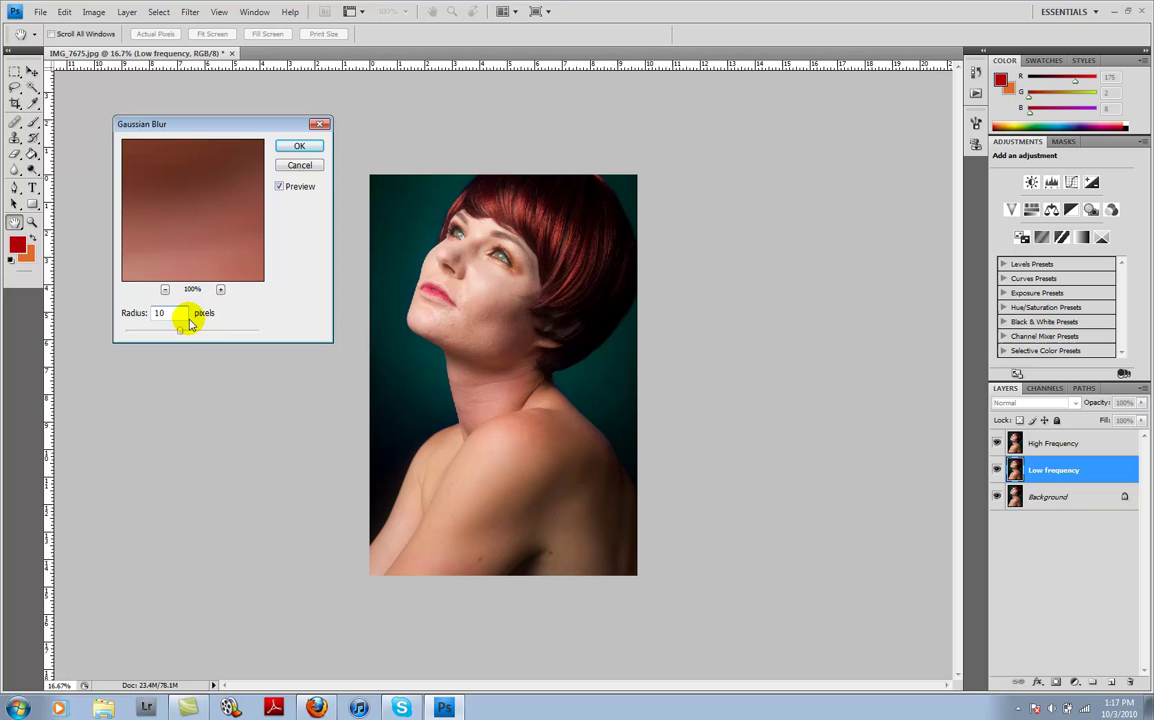
pyautogui.click(300, 148)
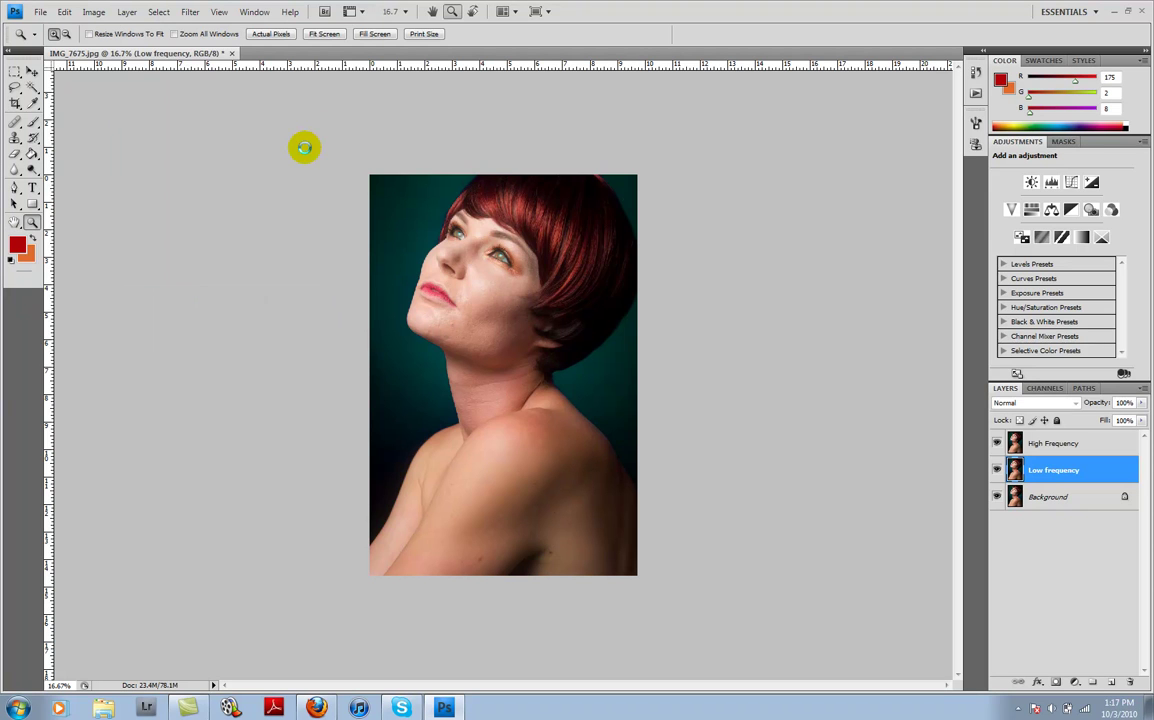
# On High Frequency, run Apply Image from Low frequency with Subtract blending, Scale 2, Offset 128
pyautogui.click(1043, 445)
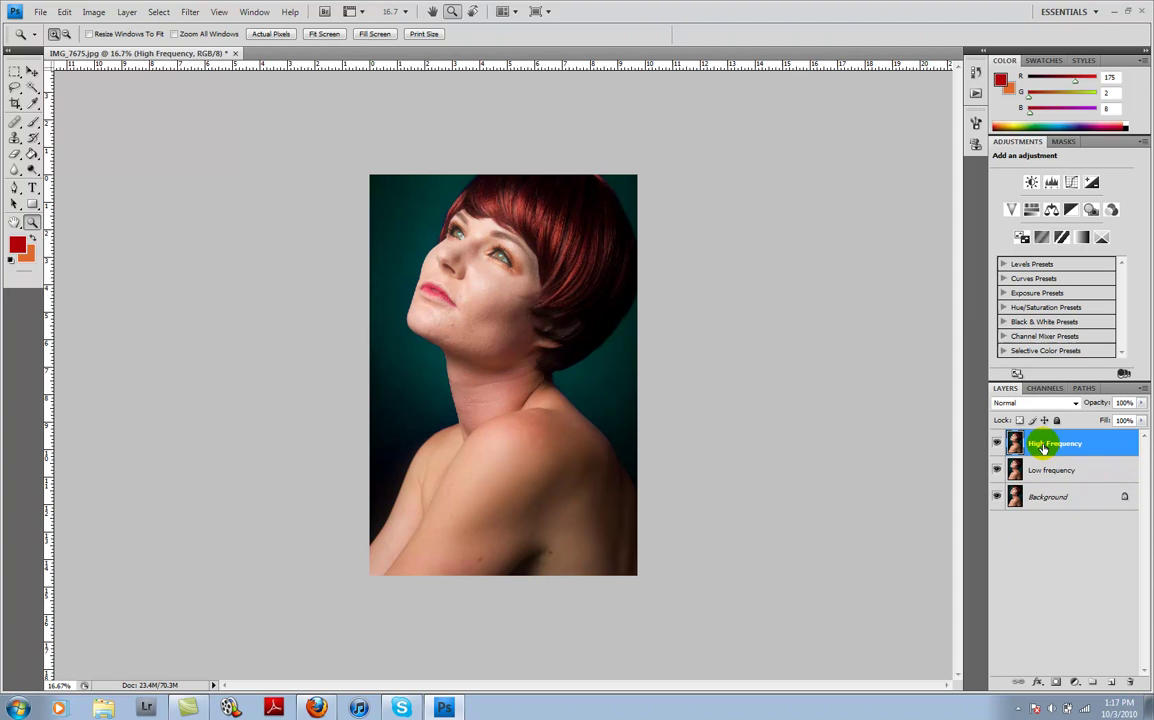
pyautogui.click(88, 12)
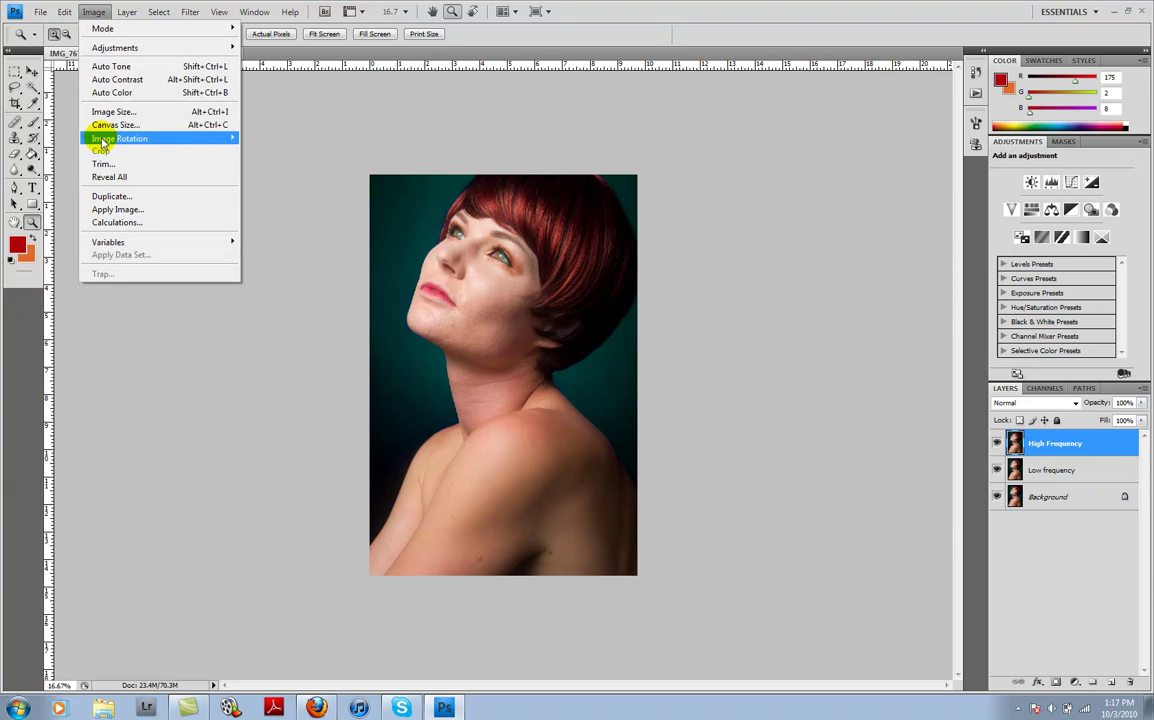
pyautogui.click(130, 209)
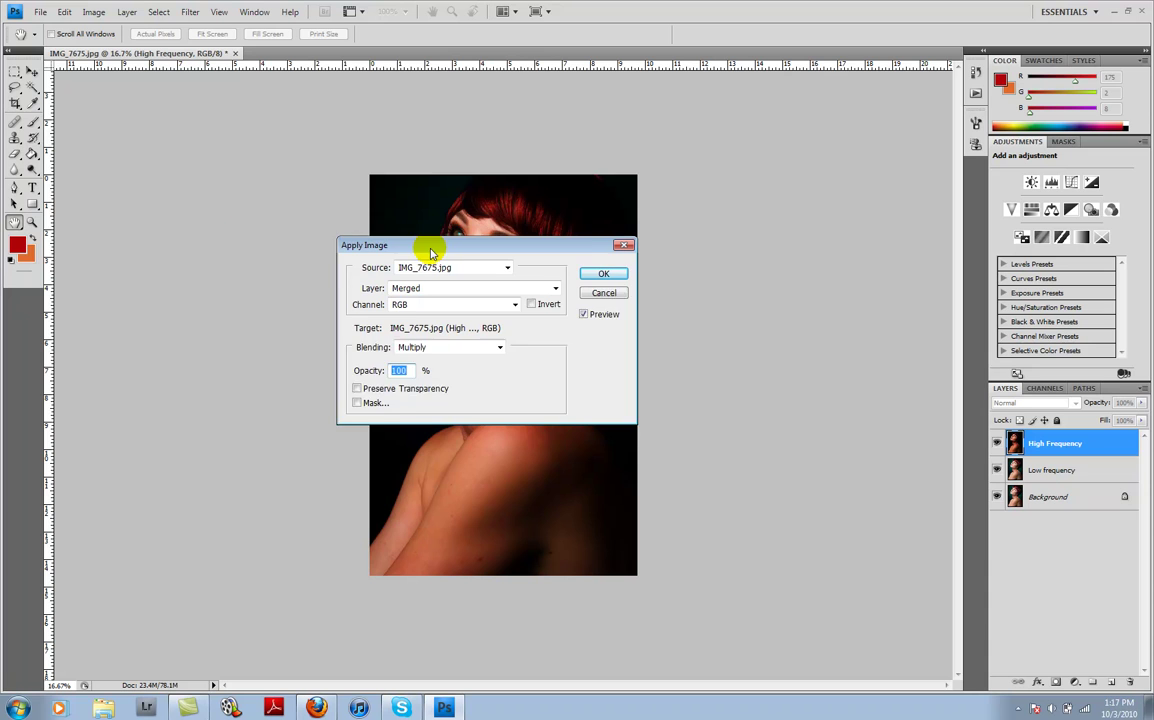
pyautogui.moveTo(428, 248); pyautogui.dragTo(466, 251)
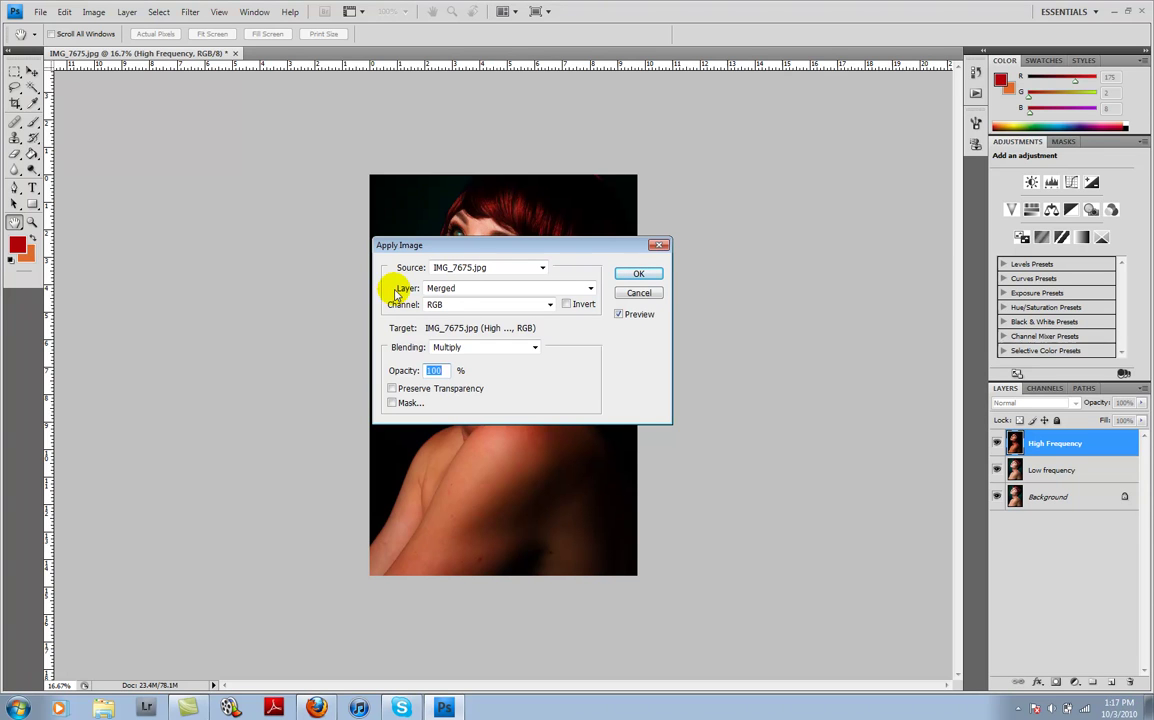
pyautogui.click(588, 290)
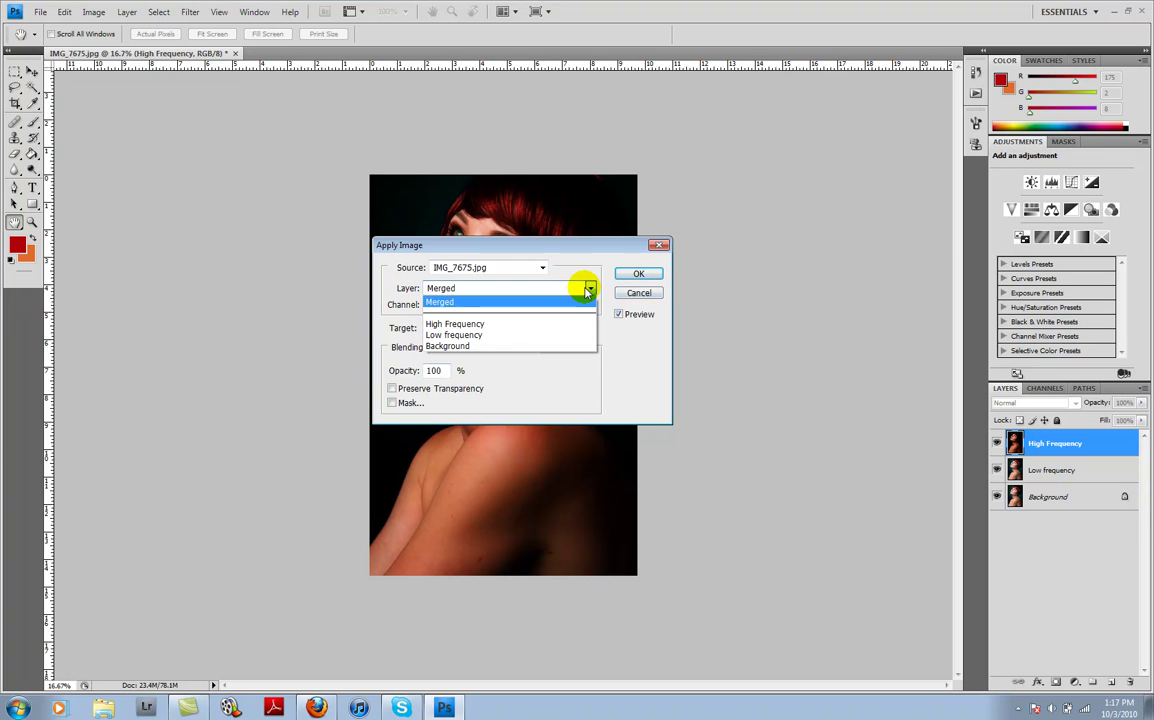
pyautogui.click(514, 336)
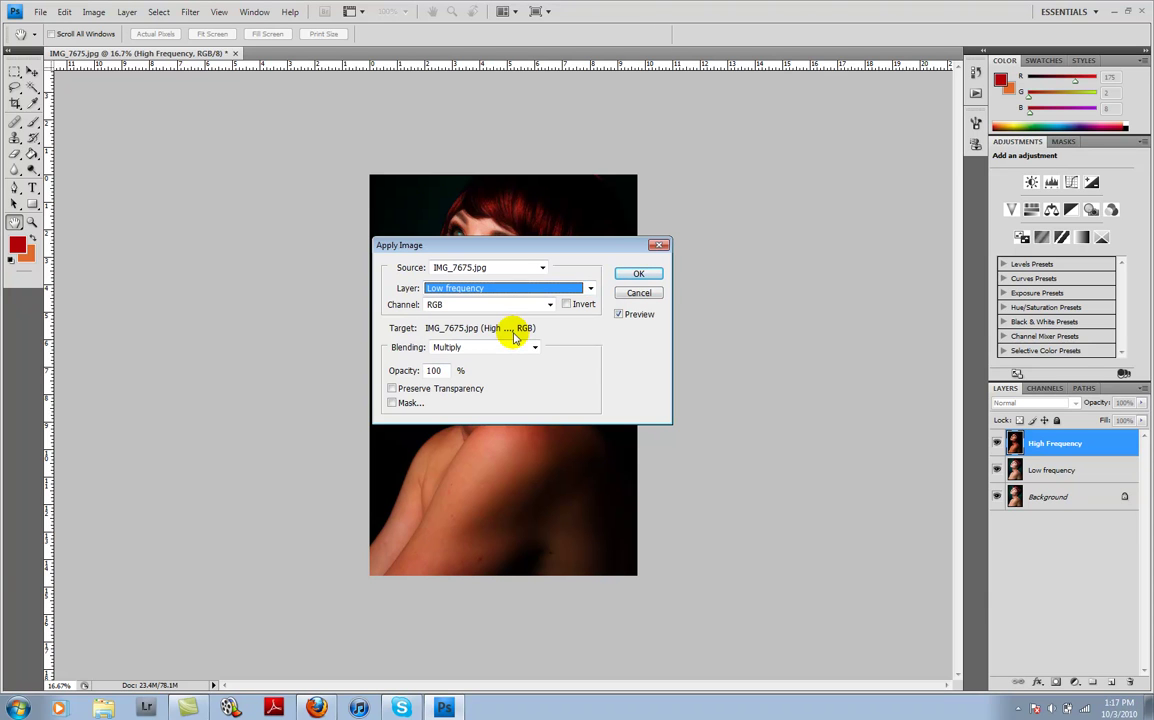
pyautogui.click(534, 347)
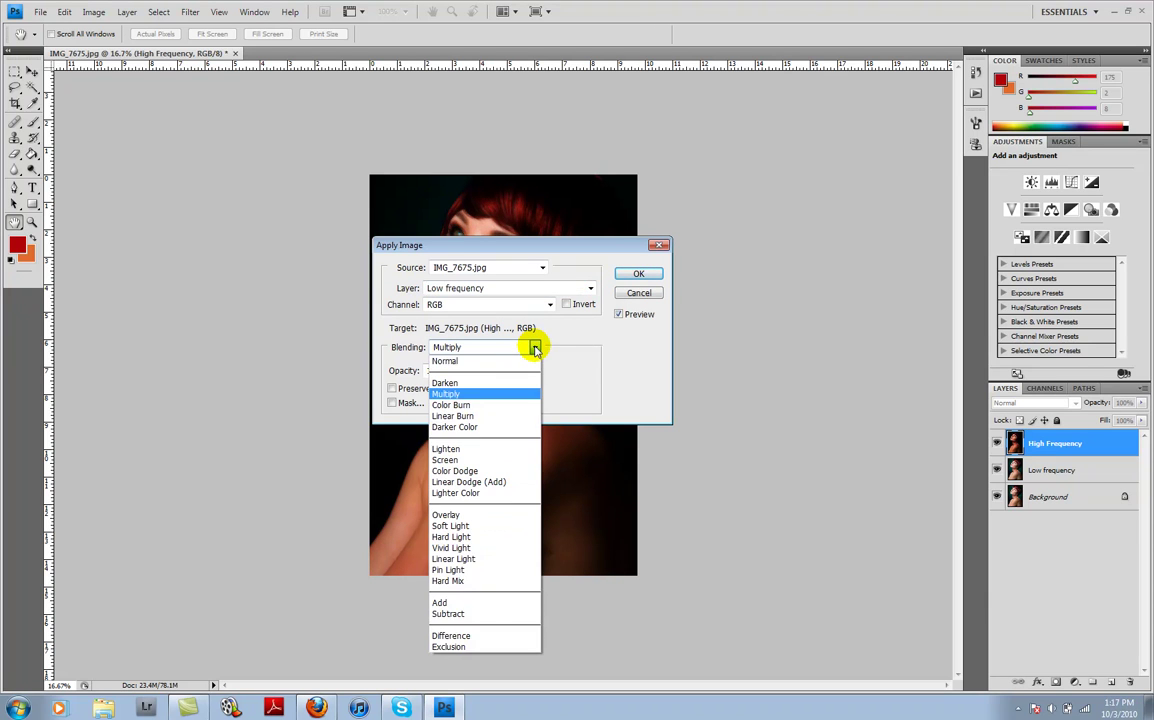
pyautogui.click(519, 614)
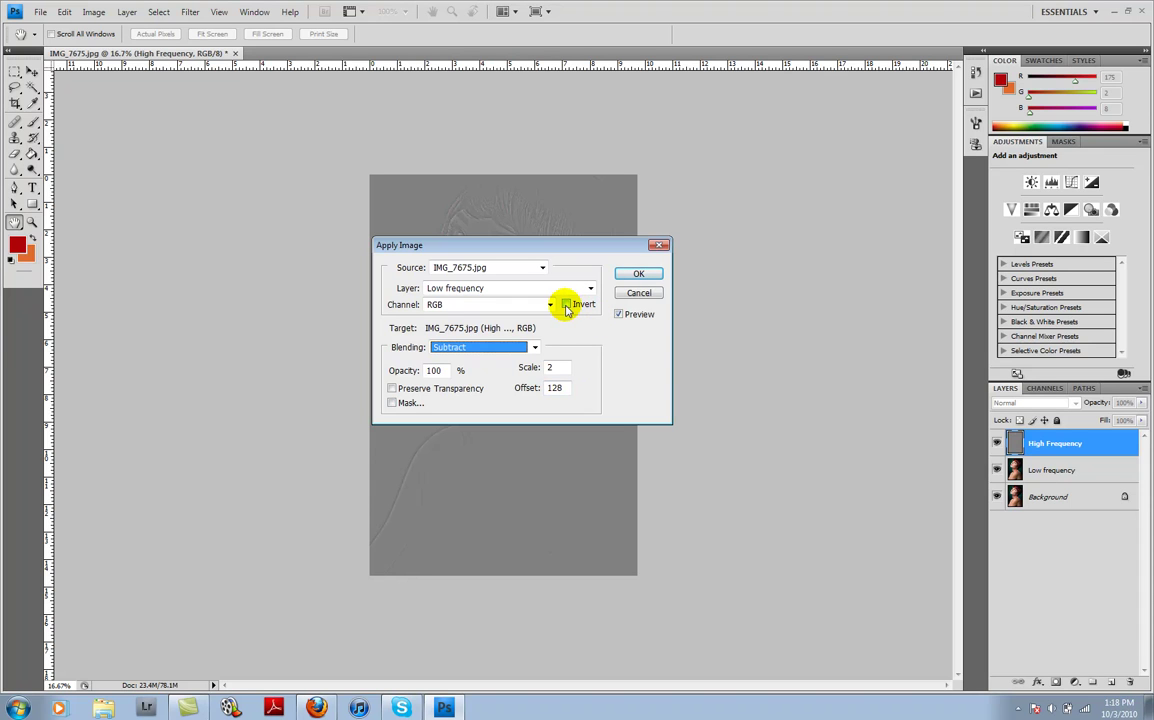
pyautogui.click(639, 274)
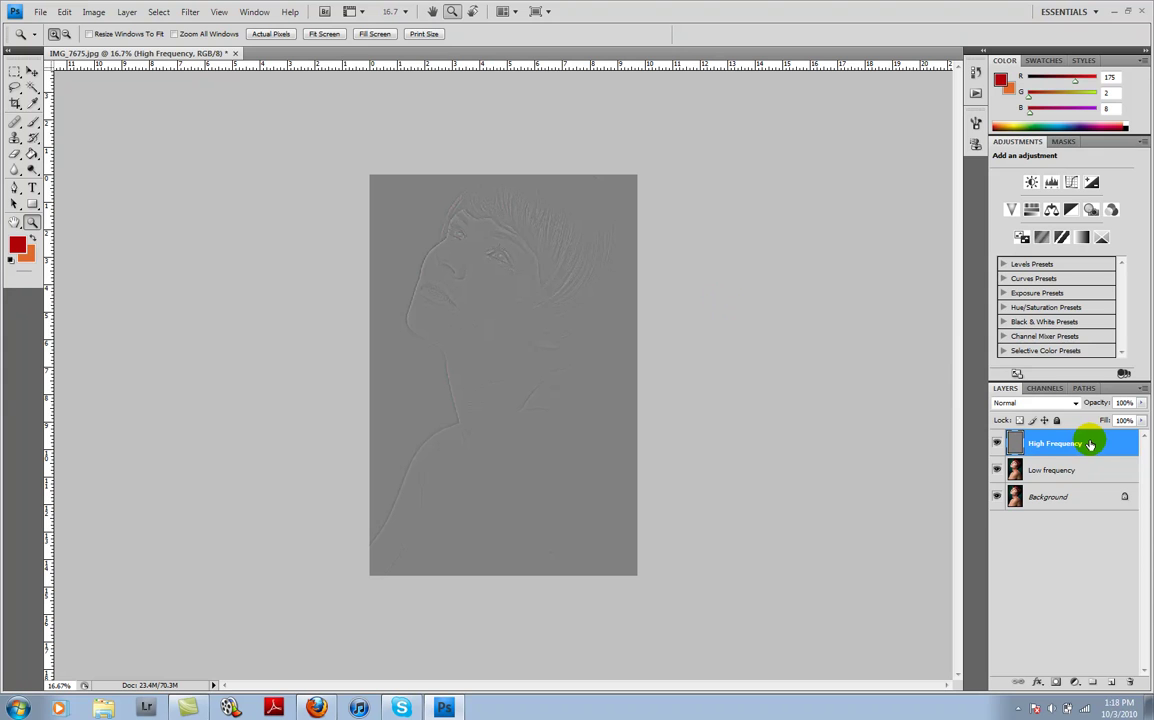
# Set High Frequency's blend mode to Linear Light, then select the Low frequency layer
pyautogui.click(1074, 404)
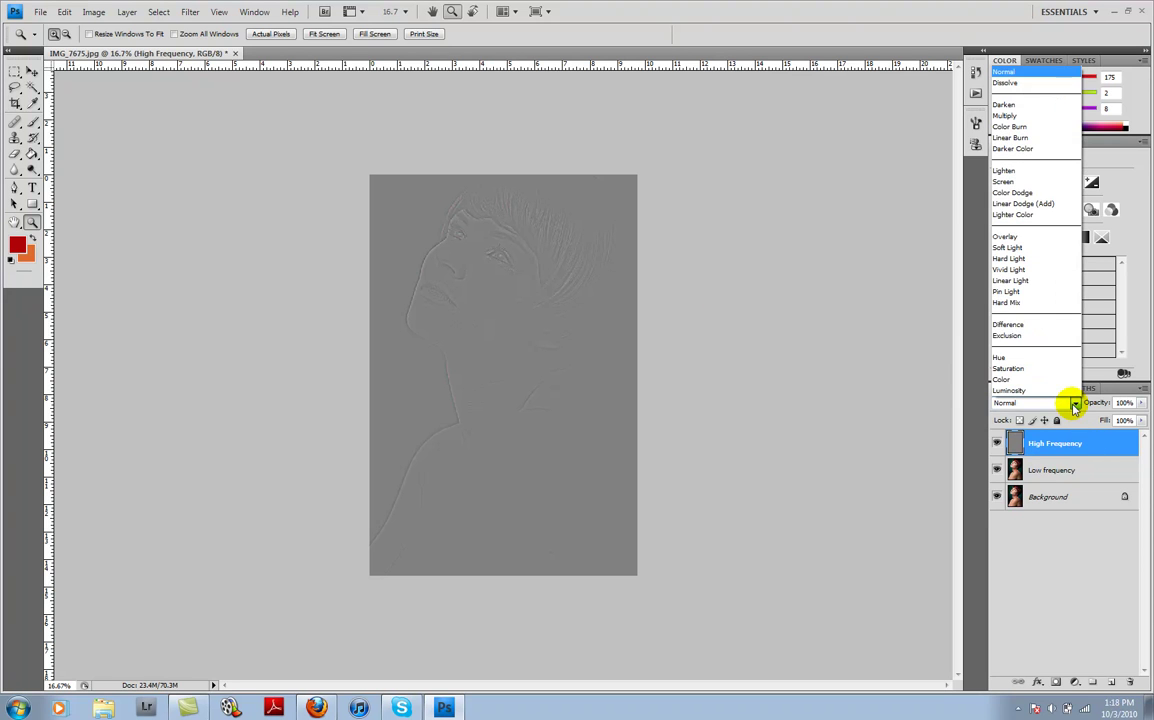
pyautogui.click(1007, 281)
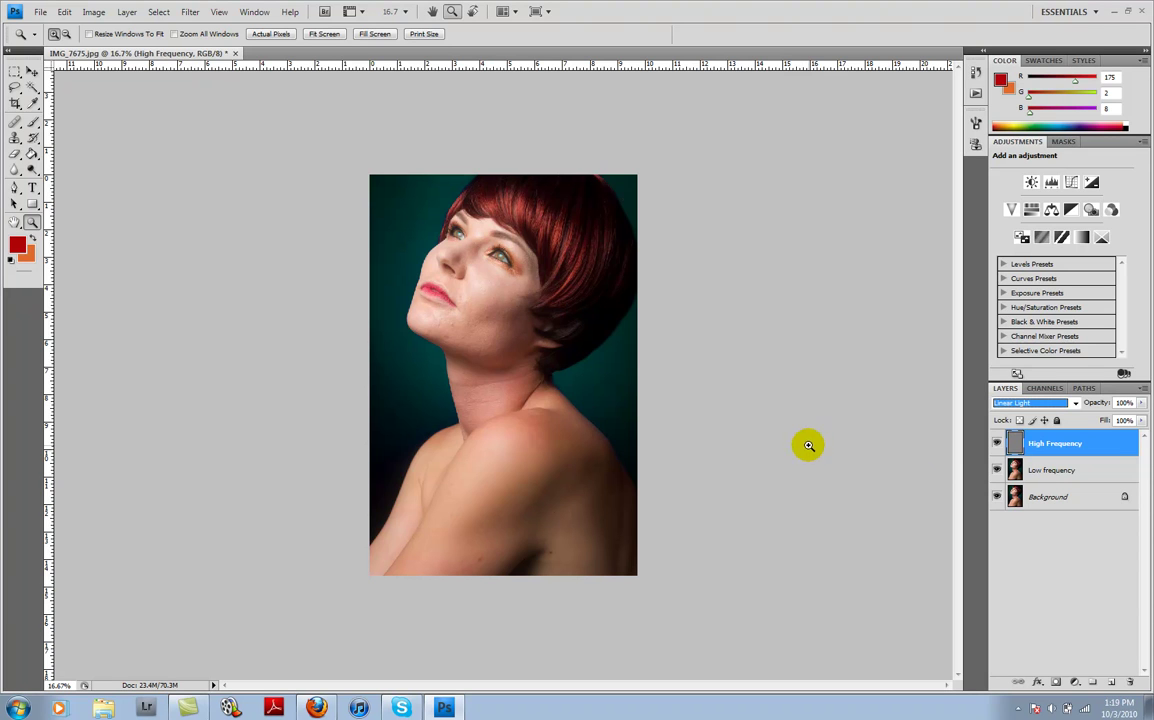
pyautogui.click(1053, 474)
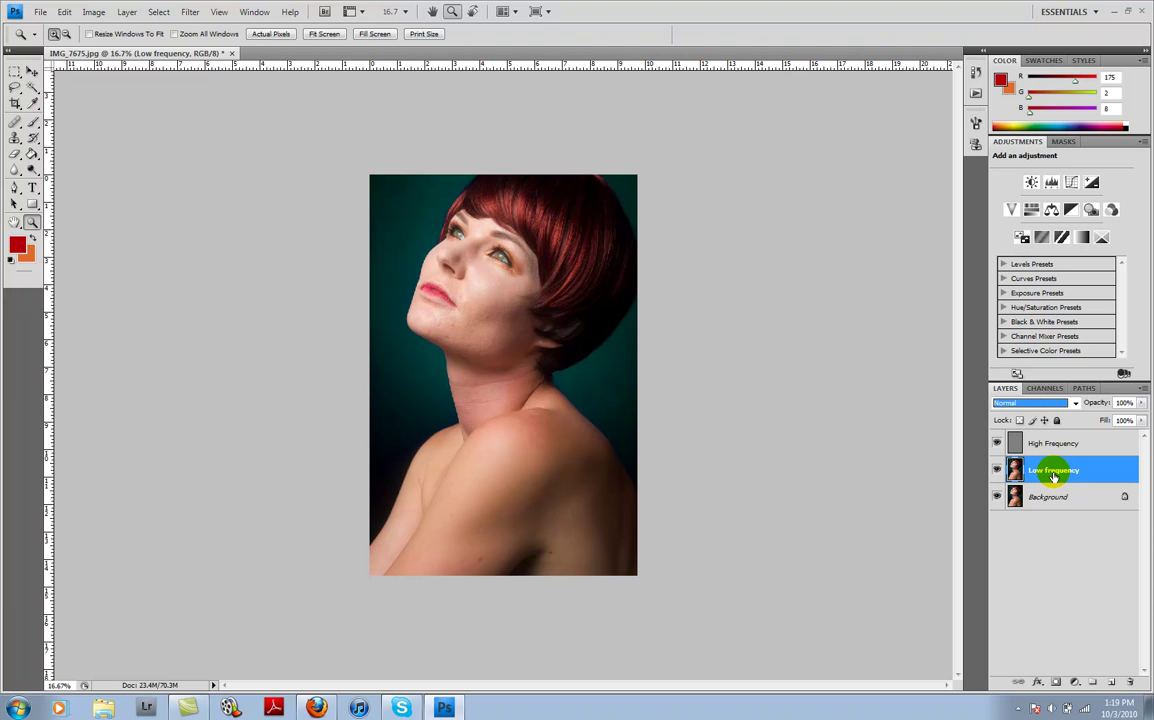
# Duplicate the Low frequency layer and name the copy 'Smooth skin'
pyautogui.hotkey('ctrl', 'j')
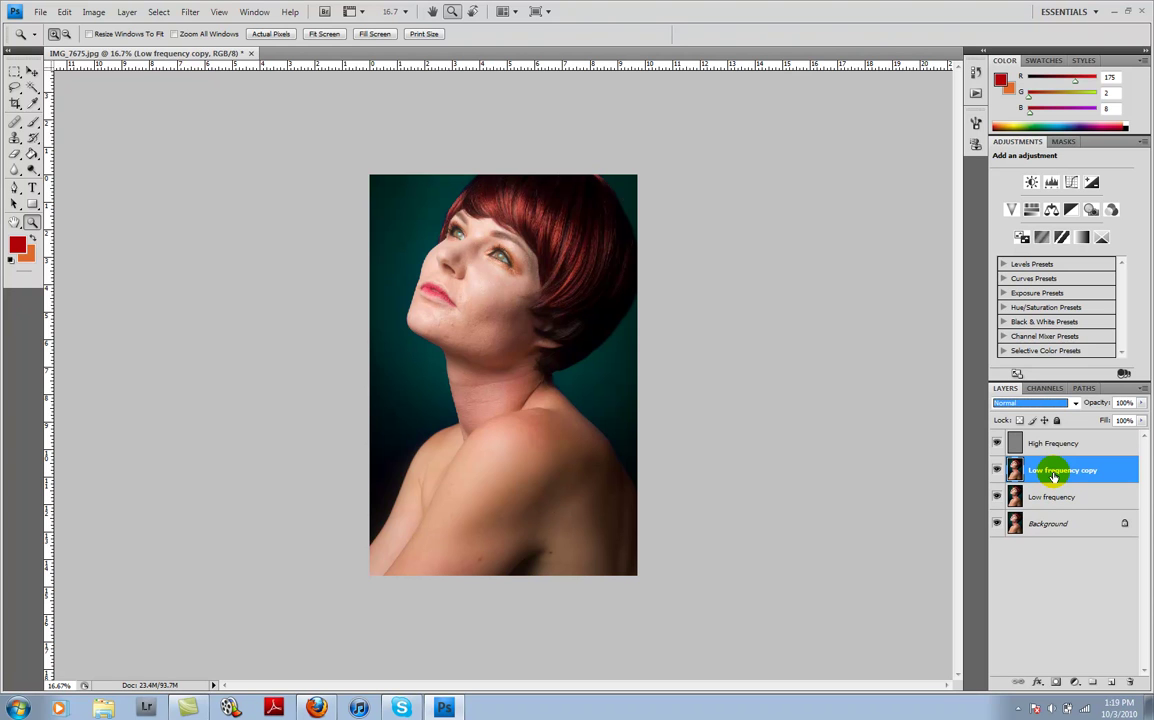
pyautogui.doubleClick(1053, 474)
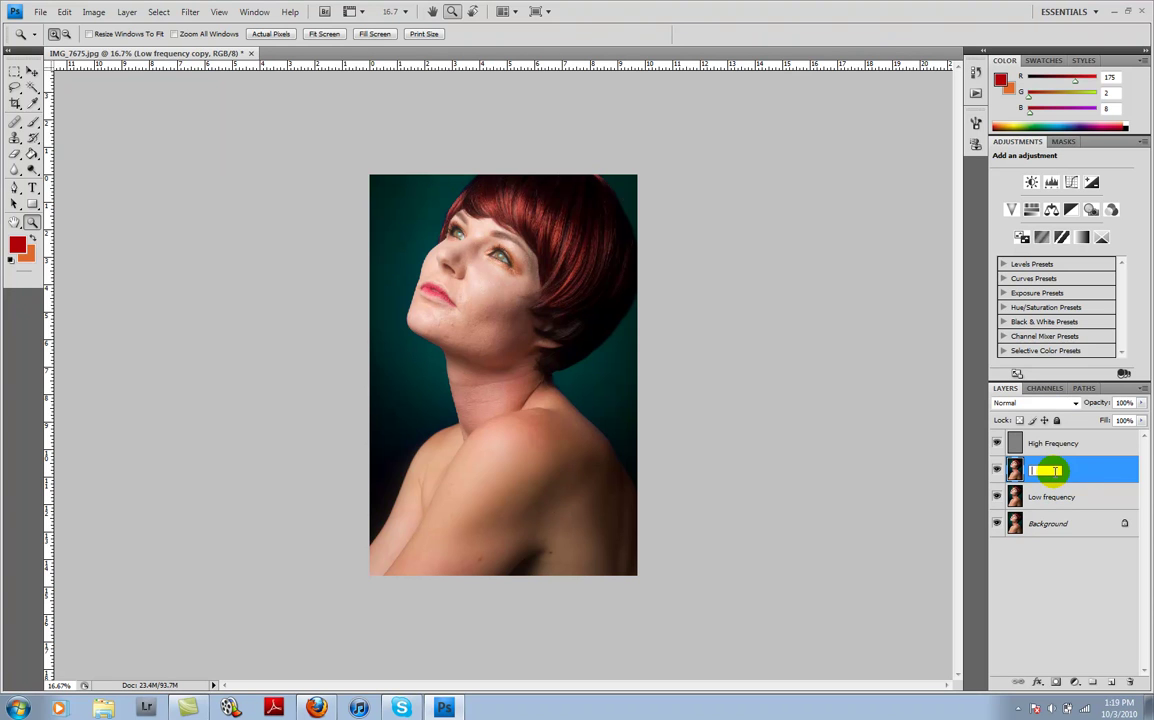
pyautogui.write('Smooth skin')
pyautogui.click(1095, 471)
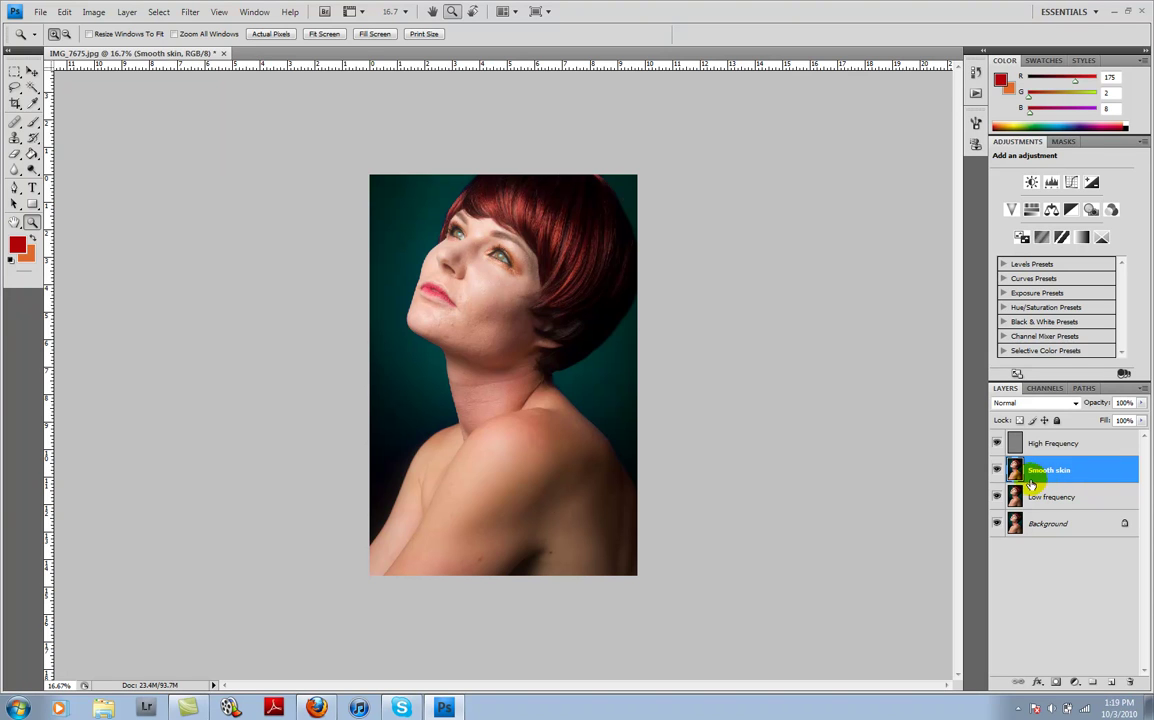
pyautogui.click(189, 12)
pyautogui.moveTo(198, 128)
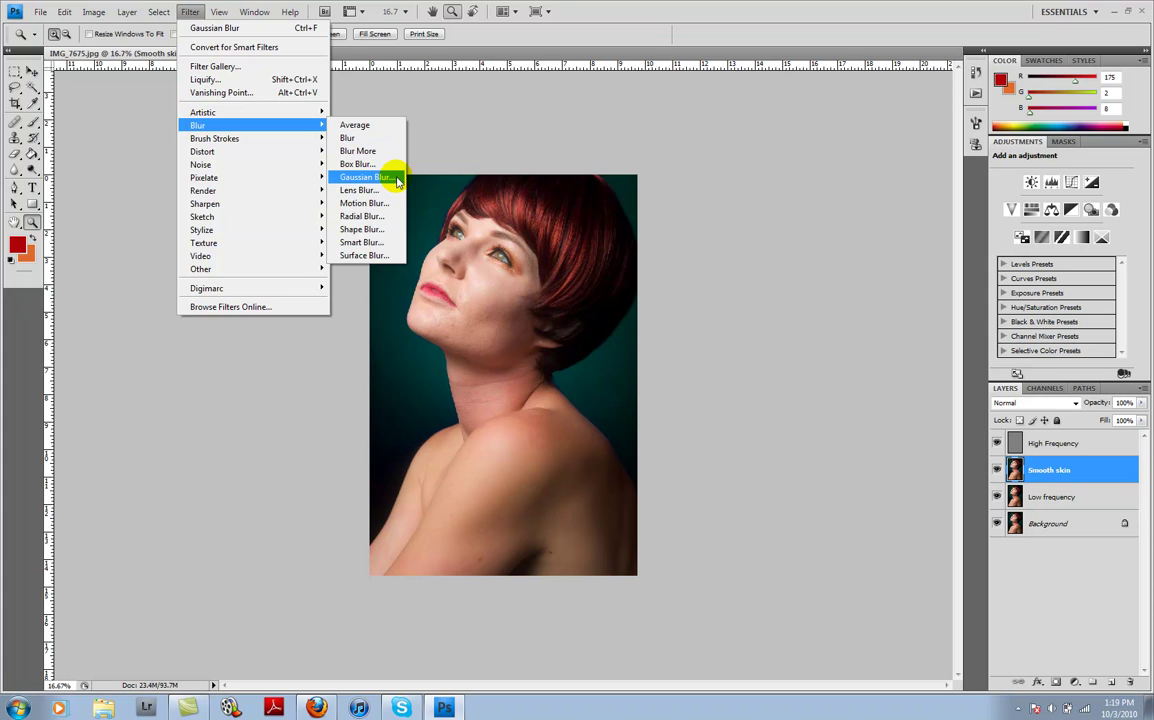
# Run Surface Blur on Smooth skin with Radius 44 and Threshold 73
pyautogui.click(378, 256)
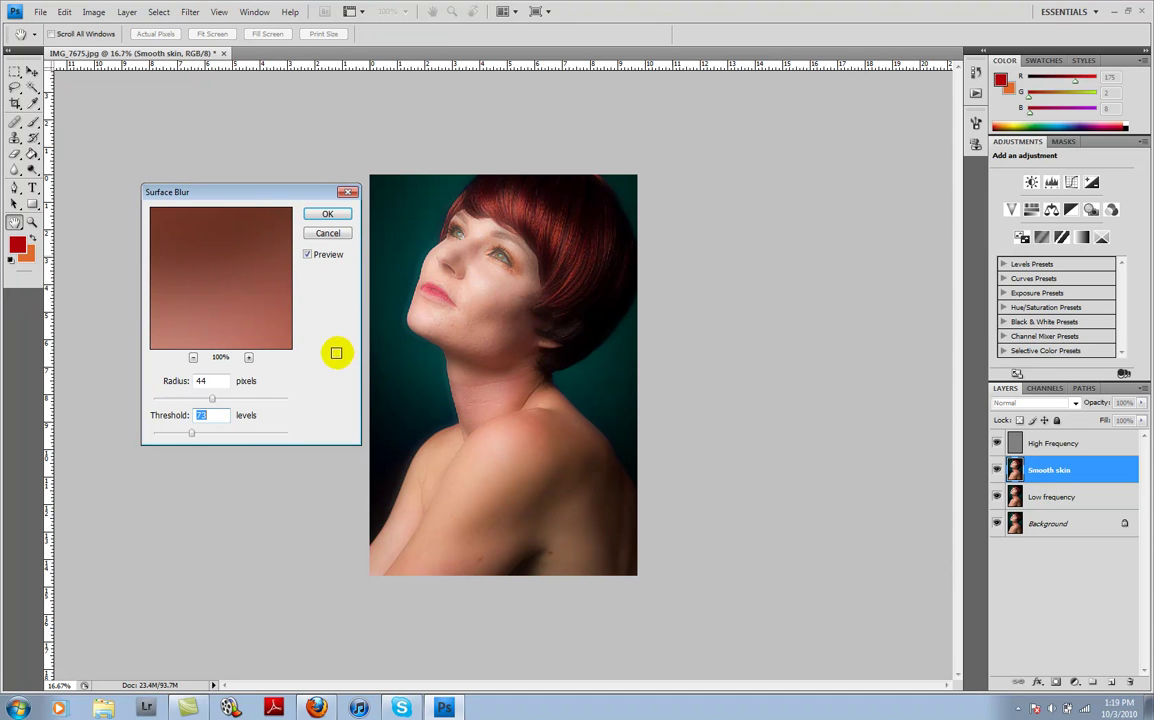
pyautogui.click(327, 213)
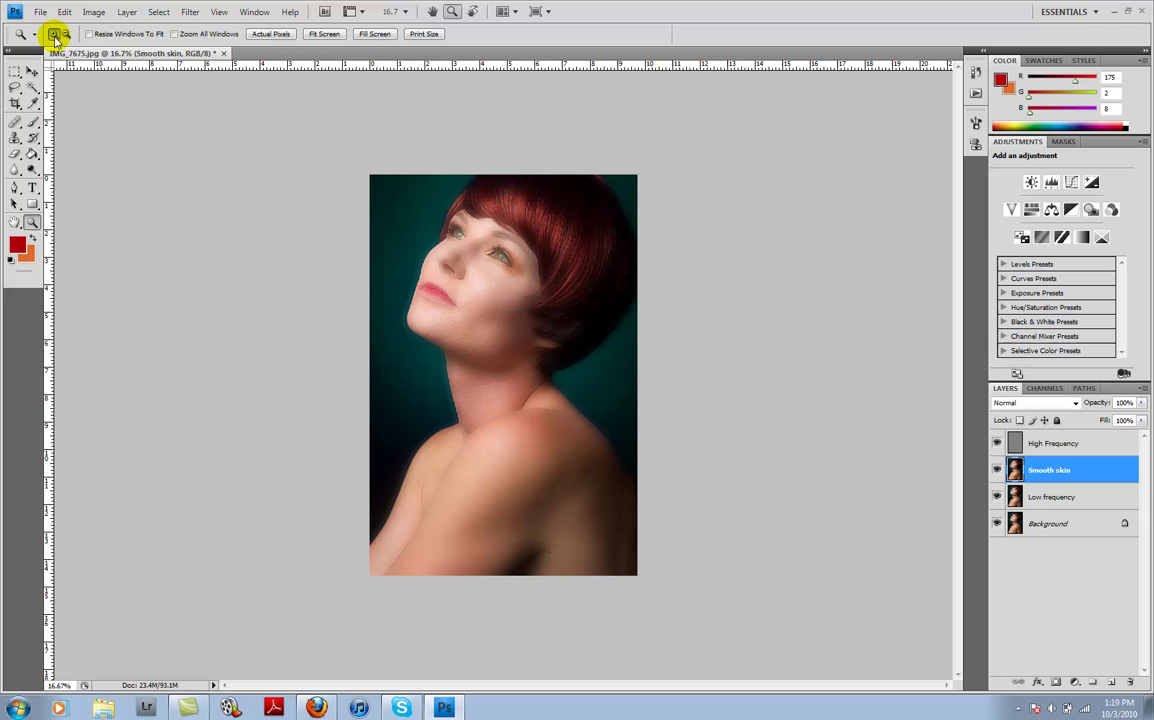
# Zoom in on the face and add a black hide-all mask to Smooth skin
pyautogui.moveTo(443, 294); pyautogui.dragTo(482, 350)
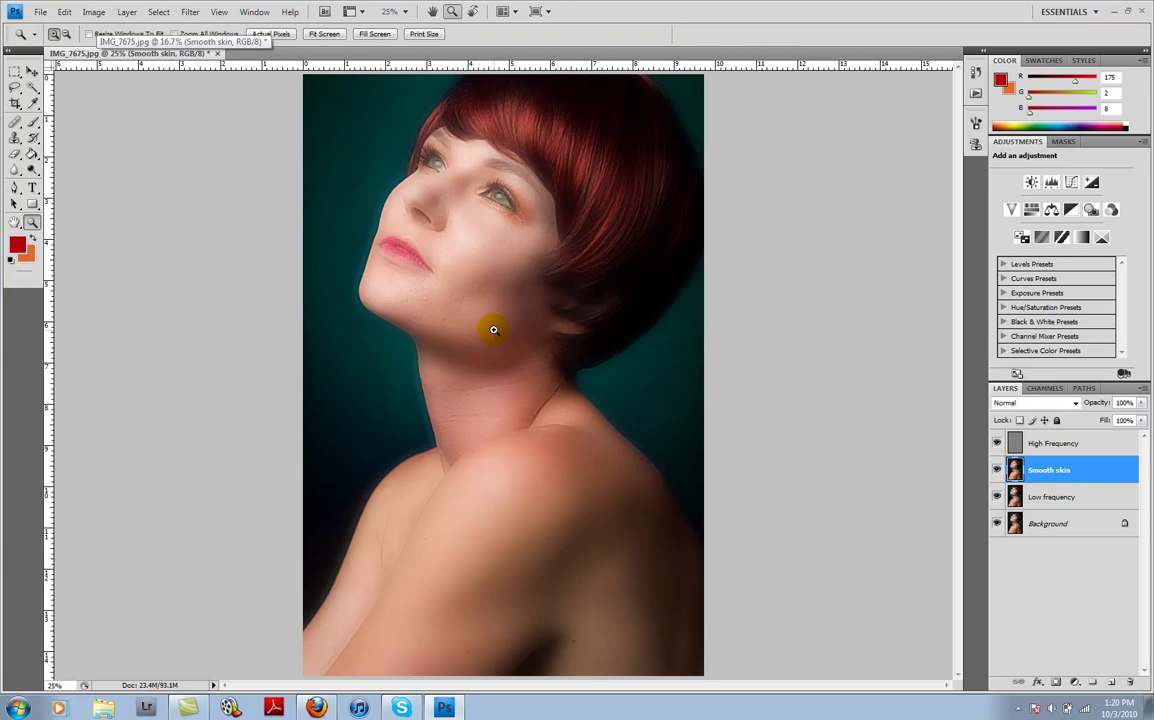
pyautogui.keyDown('alt'); pyautogui.click(1056, 683); pyautogui.keyUp('alt')
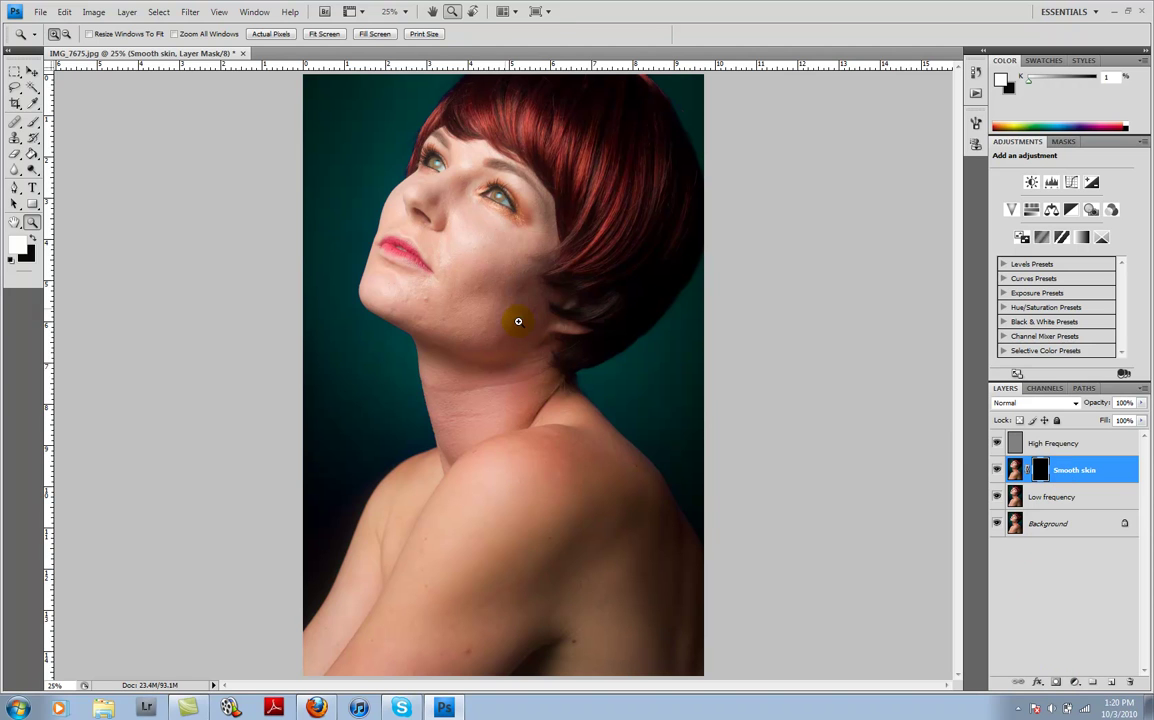
# With a 200-pixel brush, paint white on the mask over the cheeks, jaw, chin and neck
pyautogui.click(32, 120)
pyautogui.press(']')
pyautogui.press(']')
pyautogui.press(']')
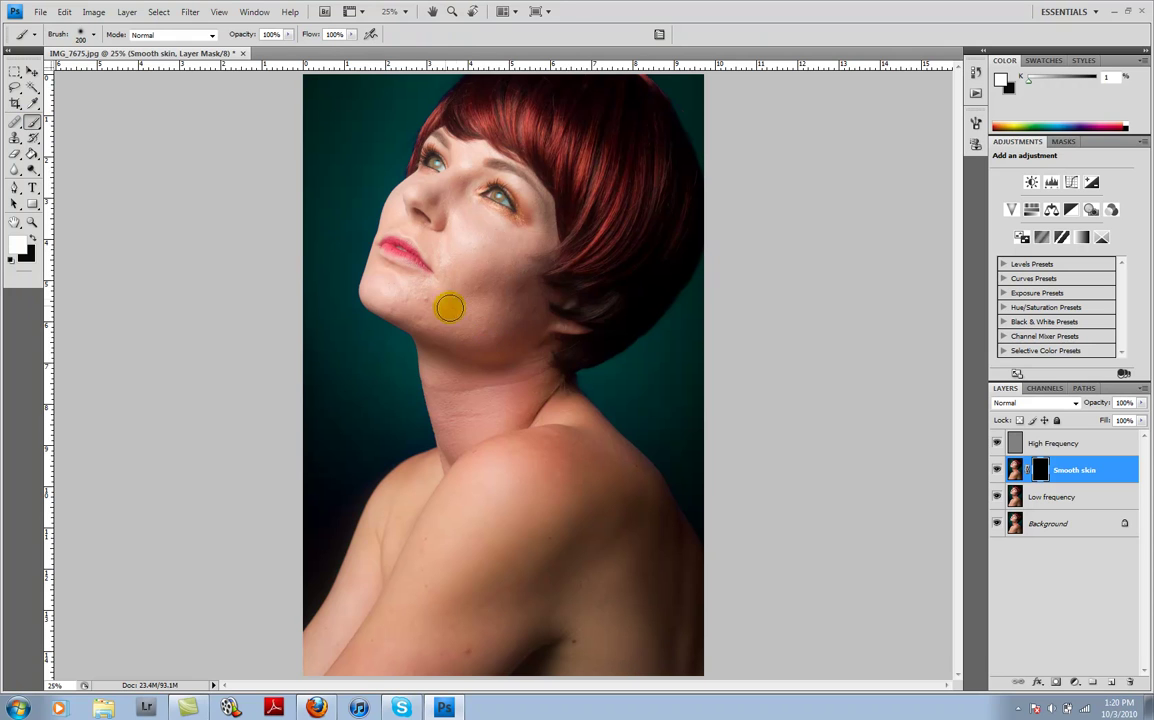
pyautogui.moveTo(498, 330)
pyautogui.mouseDown()
pyautogui.moveTo(419, 313)
pyautogui.moveTo(478, 273)
pyautogui.moveTo(475, 283)
pyautogui.moveTo(496, 241)
pyautogui.moveTo(498, 302)
pyautogui.moveTo(506, 245)
pyautogui.moveTo(515, 304)
pyautogui.mouseUp()
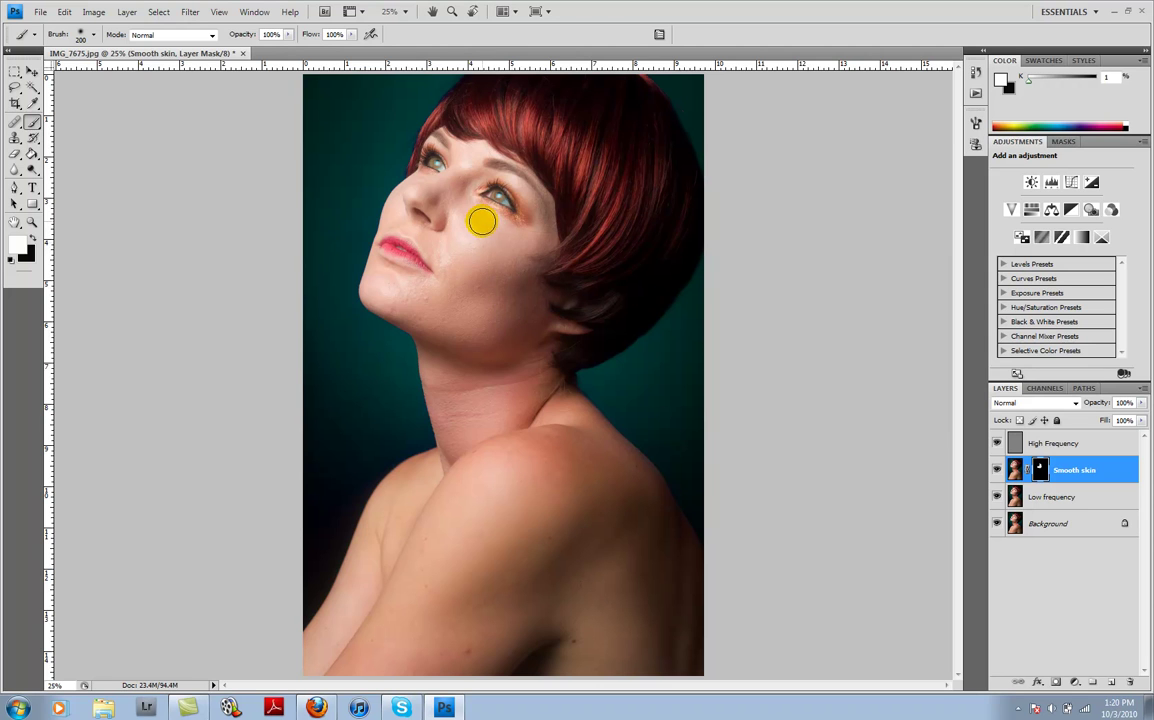
pyautogui.moveTo(482, 221)
pyautogui.mouseDown()
pyautogui.moveTo(522, 235)
pyautogui.moveTo(518, 249)
pyautogui.moveTo(534, 235)
pyautogui.moveTo(531, 247)
pyautogui.moveTo(464, 282)
pyautogui.moveTo(451, 244)
pyautogui.moveTo(449, 259)
pyautogui.moveTo(449, 240)
pyautogui.moveTo(466, 269)
pyautogui.moveTo(459, 229)
pyautogui.moveTo(472, 263)
pyautogui.moveTo(466, 232)
pyautogui.mouseUp()
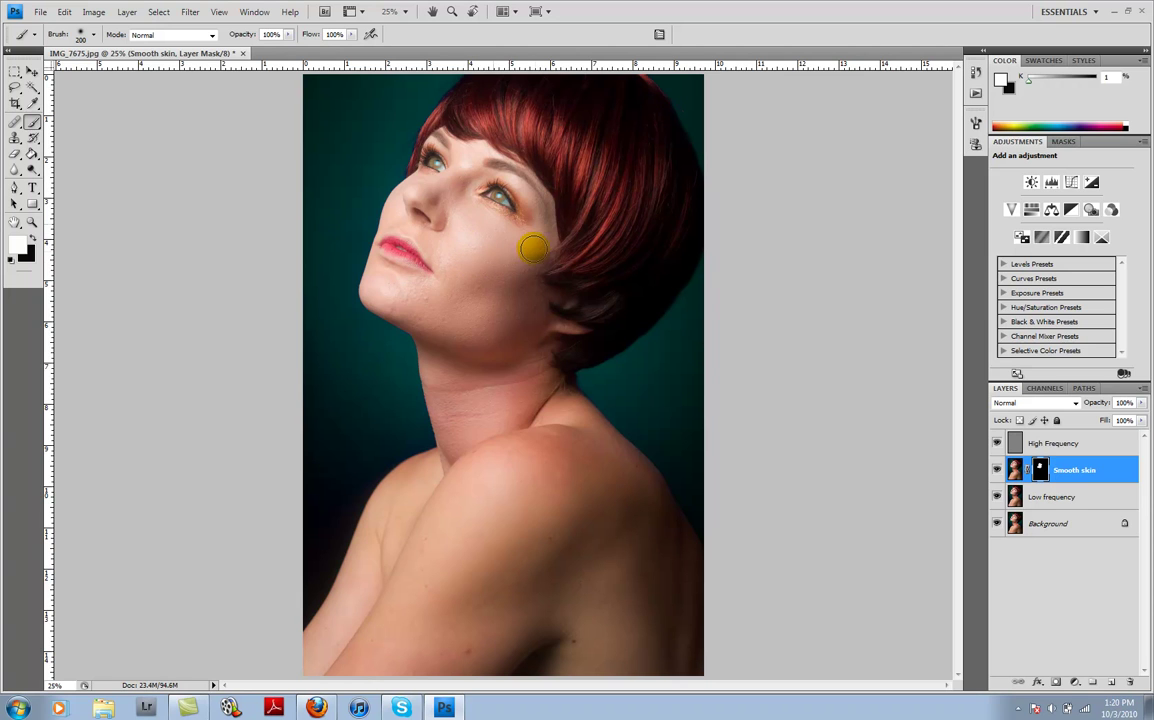
pyautogui.moveTo(533, 245)
pyautogui.mouseDown()
pyautogui.moveTo(507, 294)
pyautogui.moveTo(513, 314)
pyautogui.moveTo(461, 322)
pyautogui.moveTo(404, 299)
pyautogui.moveTo(448, 327)
pyautogui.mouseUp()
pyautogui.moveTo(518, 327)
pyautogui.mouseDown()
pyautogui.moveTo(544, 309)
pyautogui.moveTo(456, 314)
pyautogui.moveTo(382, 278)
pyautogui.moveTo(438, 303)
pyautogui.moveTo(399, 289)
pyautogui.moveTo(453, 290)
pyautogui.moveTo(460, 211)
pyautogui.moveTo(484, 288)
pyautogui.moveTo(481, 259)
pyautogui.moveTo(488, 284)
pyautogui.moveTo(490, 270)
pyautogui.moveTo(536, 245)
pyautogui.mouseUp()
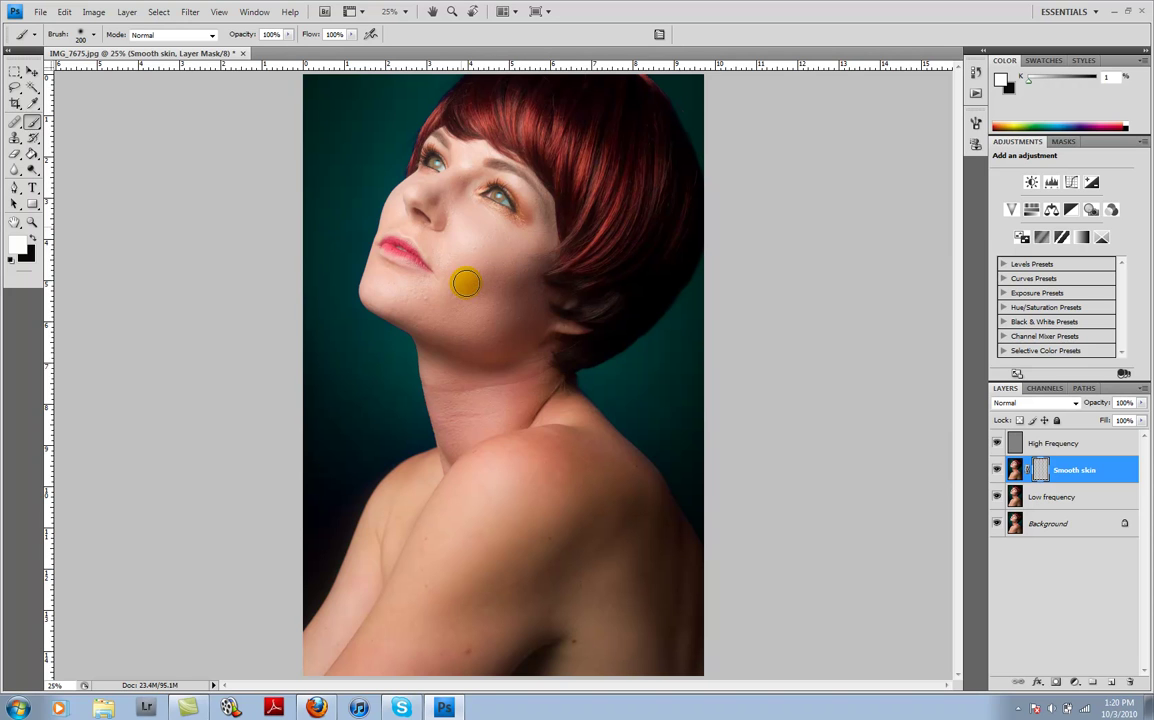
pyautogui.moveTo(475, 298)
pyautogui.mouseDown()
pyautogui.moveTo(448, 260)
pyautogui.moveTo(400, 279)
pyautogui.moveTo(425, 301)
pyautogui.mouseUp()
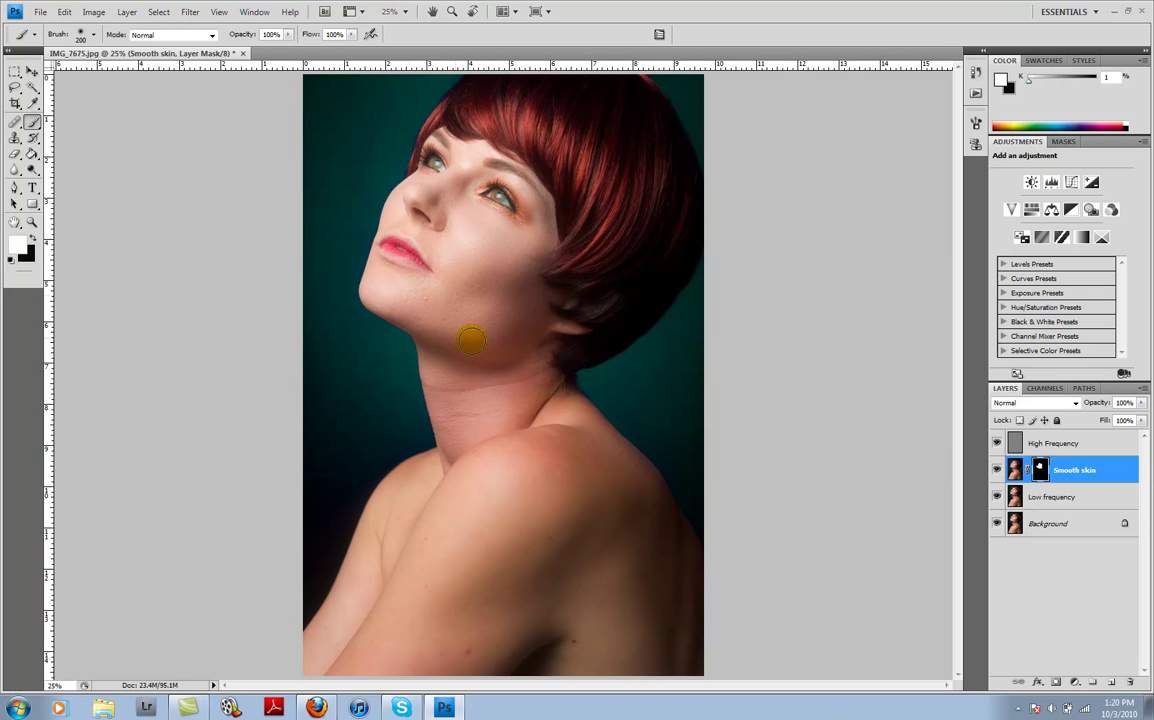
# Zoom in on the cheek and jaw to 66.7%
pyautogui.click(32, 221)
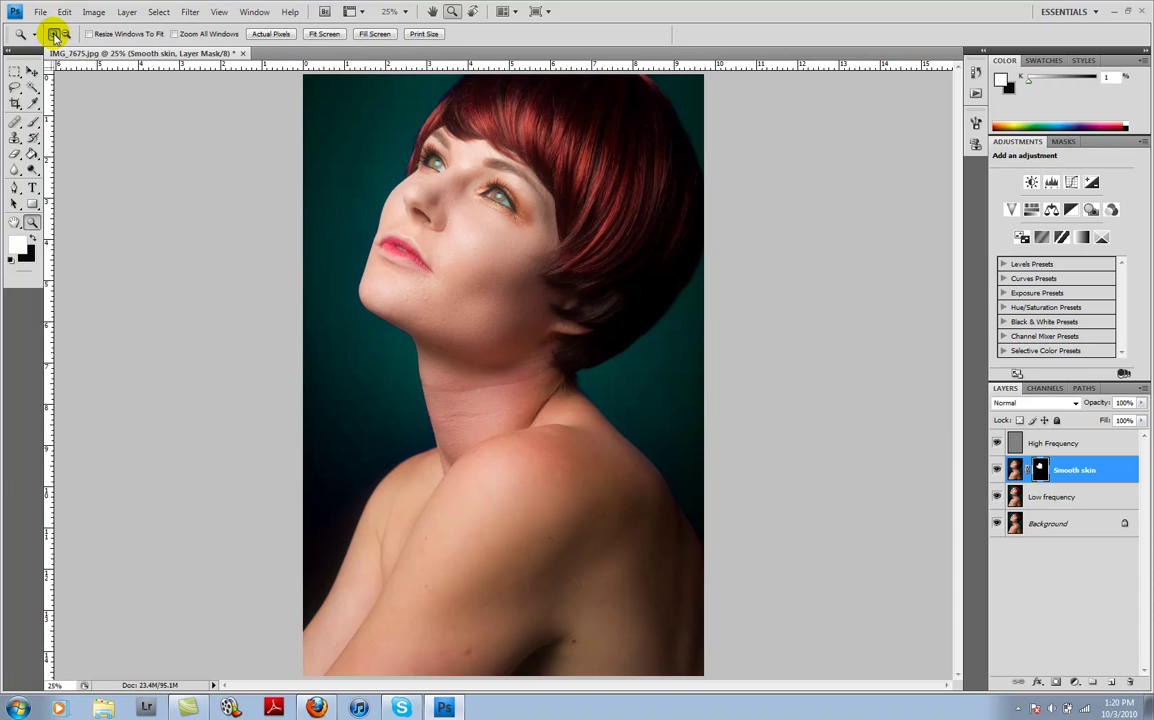
pyautogui.click(516, 277)
pyautogui.click(516, 277)
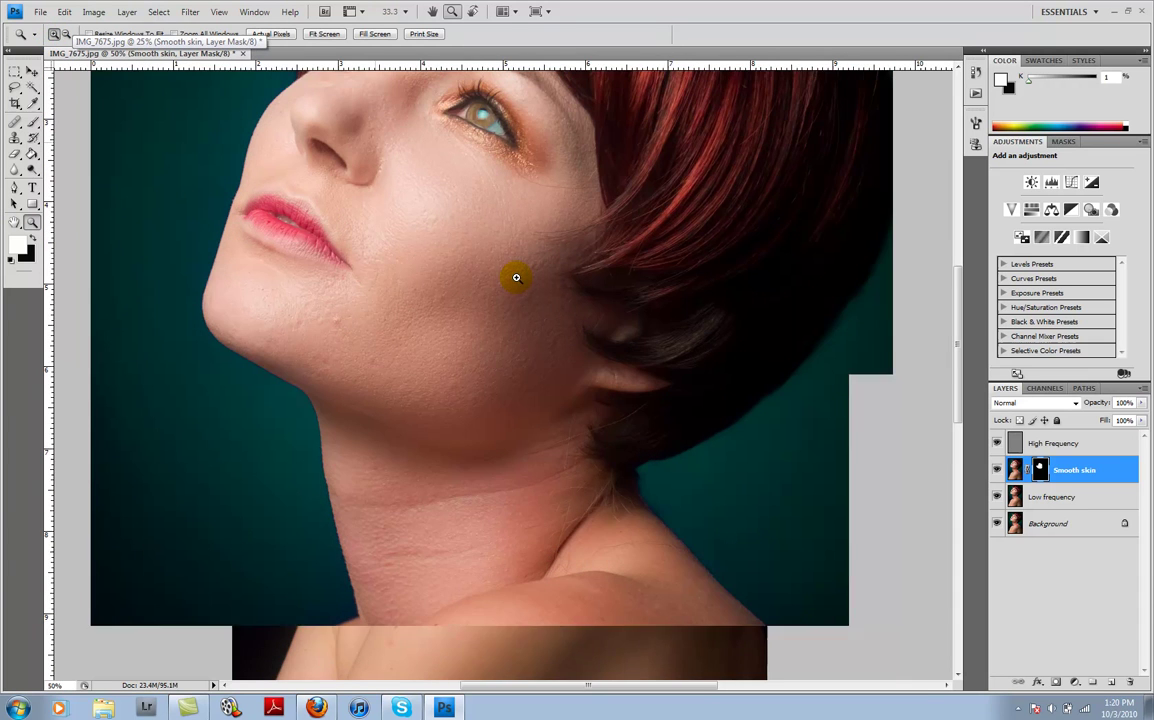
pyautogui.click(543, 322)
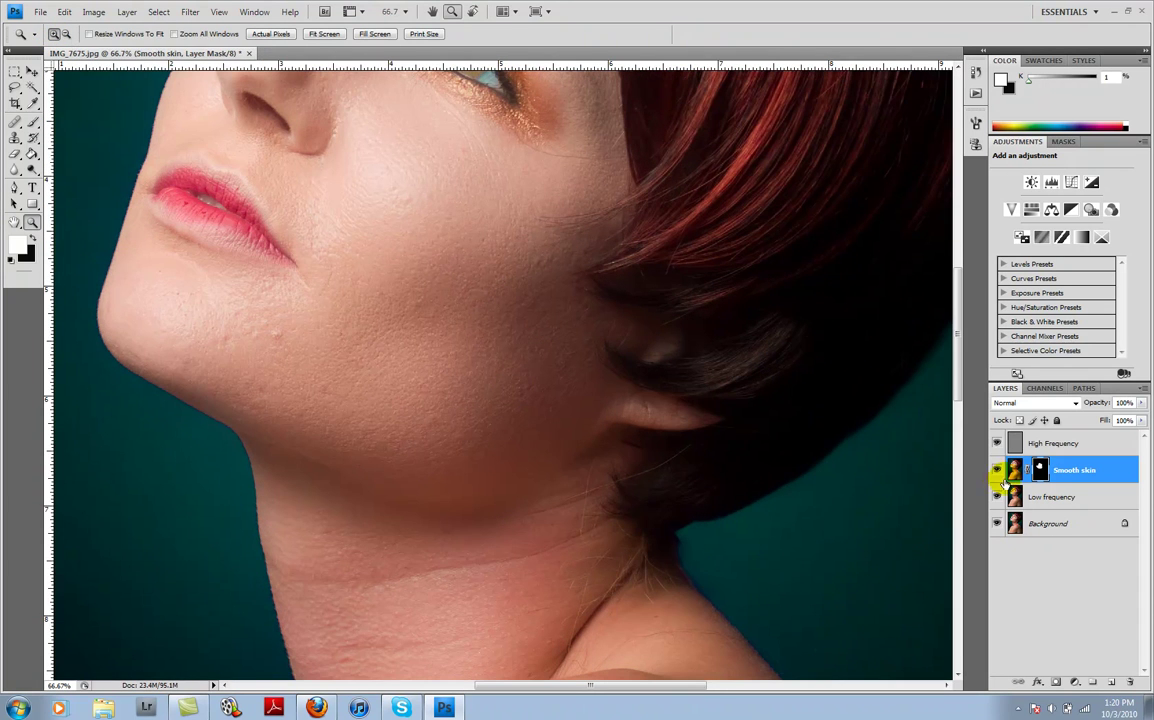
# Toggle Smooth skin visibility repeatedly to compare the skin with and without smoothing
pyautogui.click(996, 470)
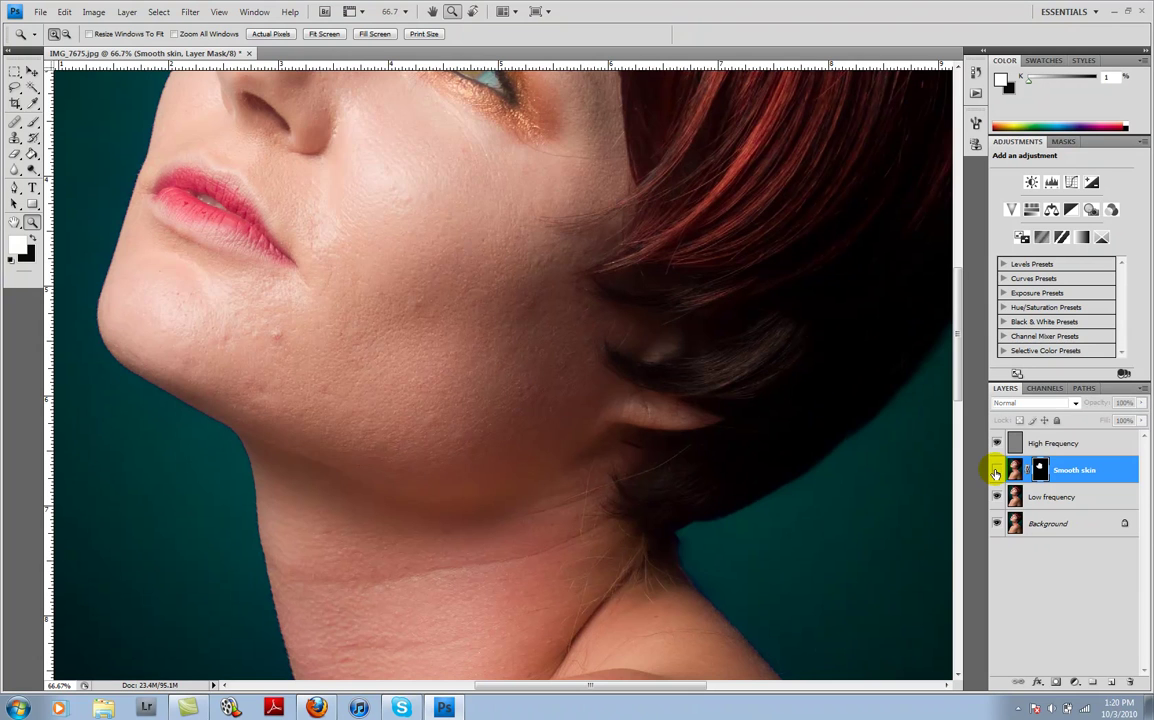
pyautogui.click(996, 470)
pyautogui.click(996, 470)
pyautogui.click(996, 470)
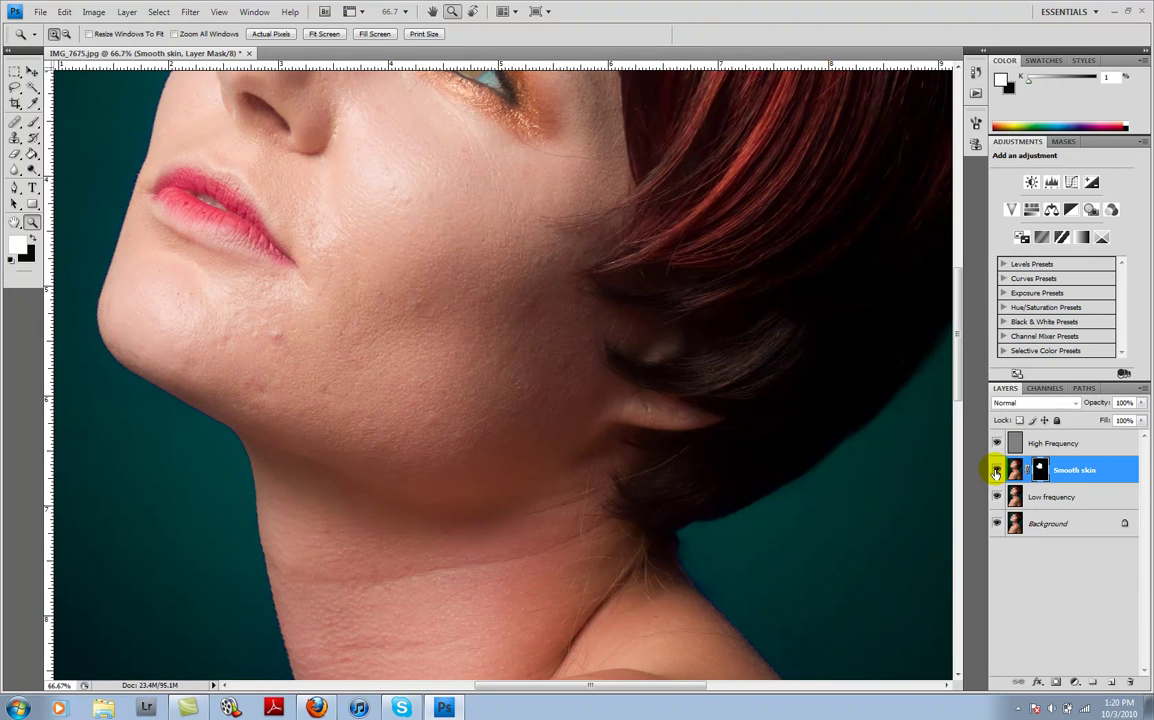
pyautogui.click(996, 470)
pyautogui.click(996, 470)
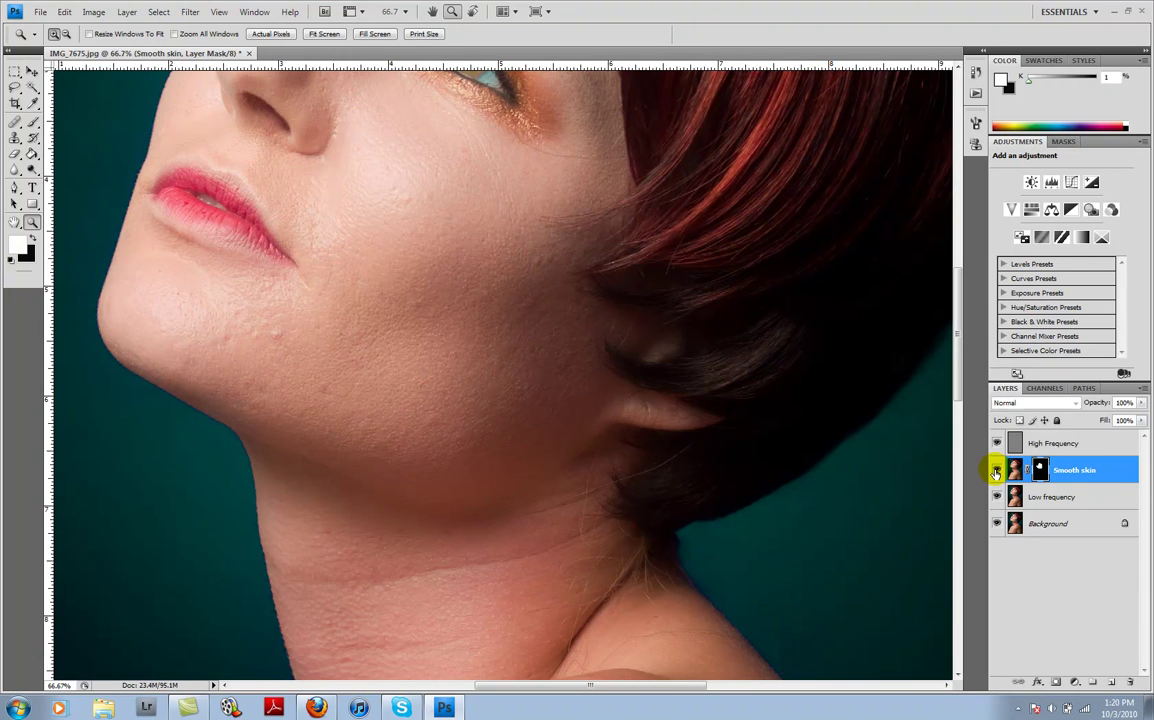
pyautogui.click(996, 470)
pyautogui.click(996, 470)
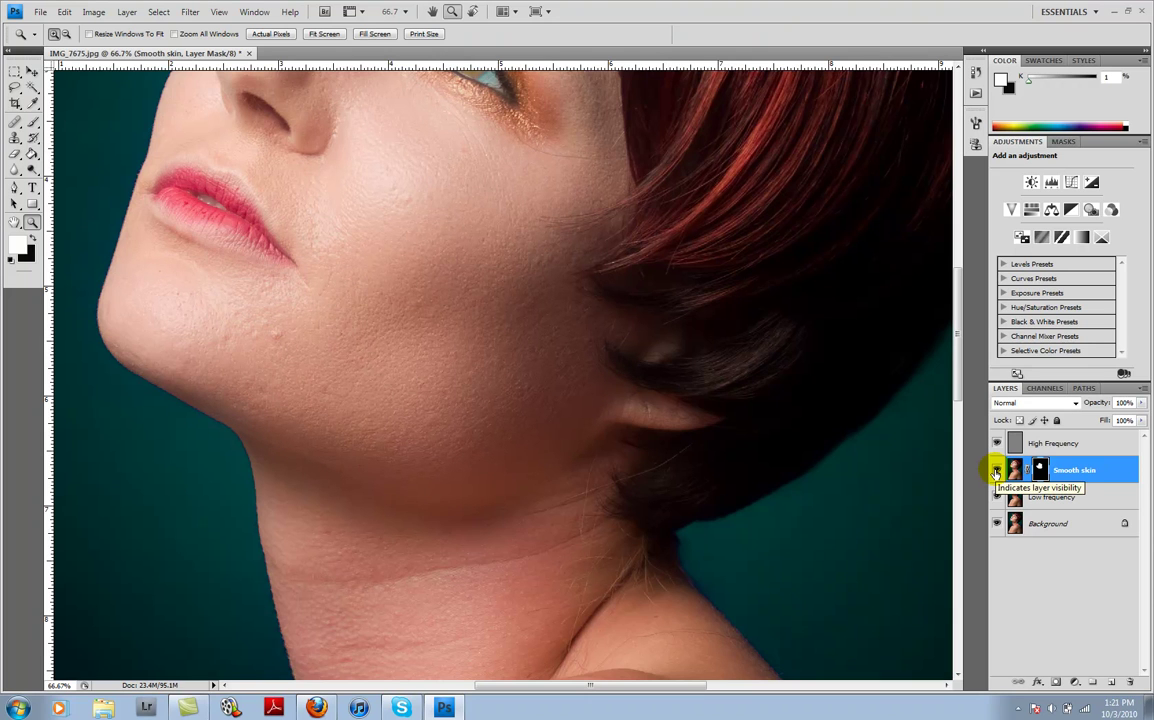
pyautogui.click(996, 470)
pyautogui.click(996, 470)
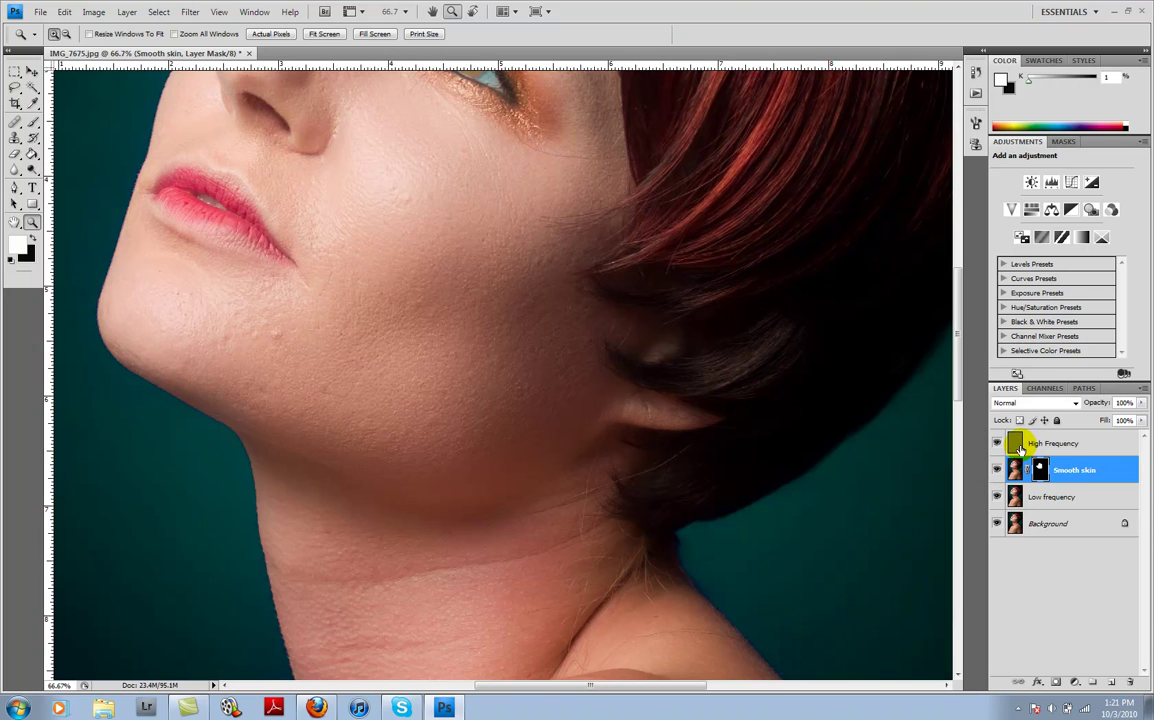
# On High Frequency, sample clean skin with the Healing Brush and heal the jaw and cheek bumps
pyautogui.click(1019, 445)
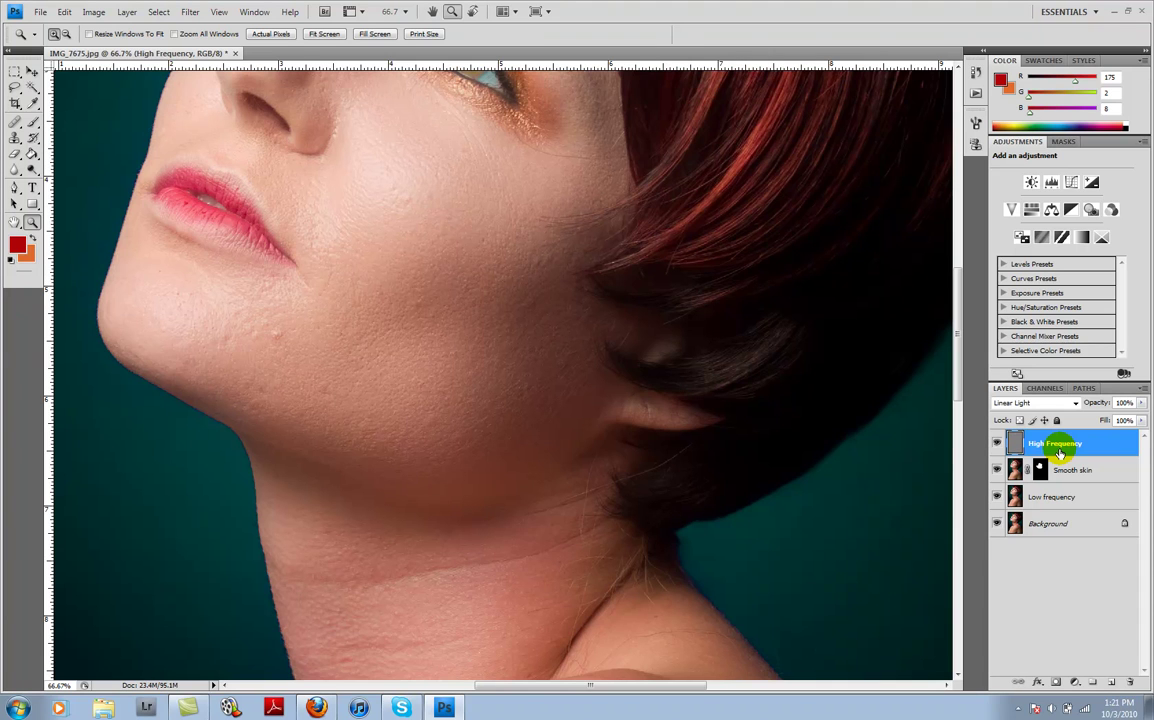
pyautogui.click(14, 124)
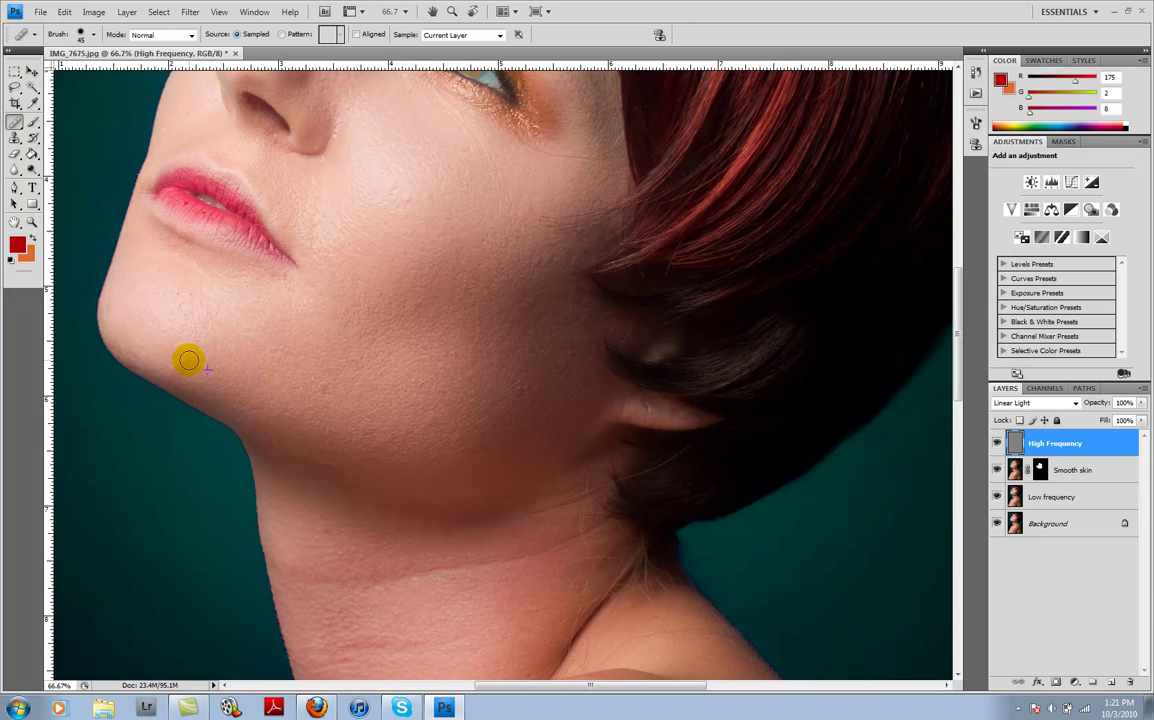
pyautogui.keyDown('alt'); pyautogui.click(324, 398); pyautogui.keyUp('alt')
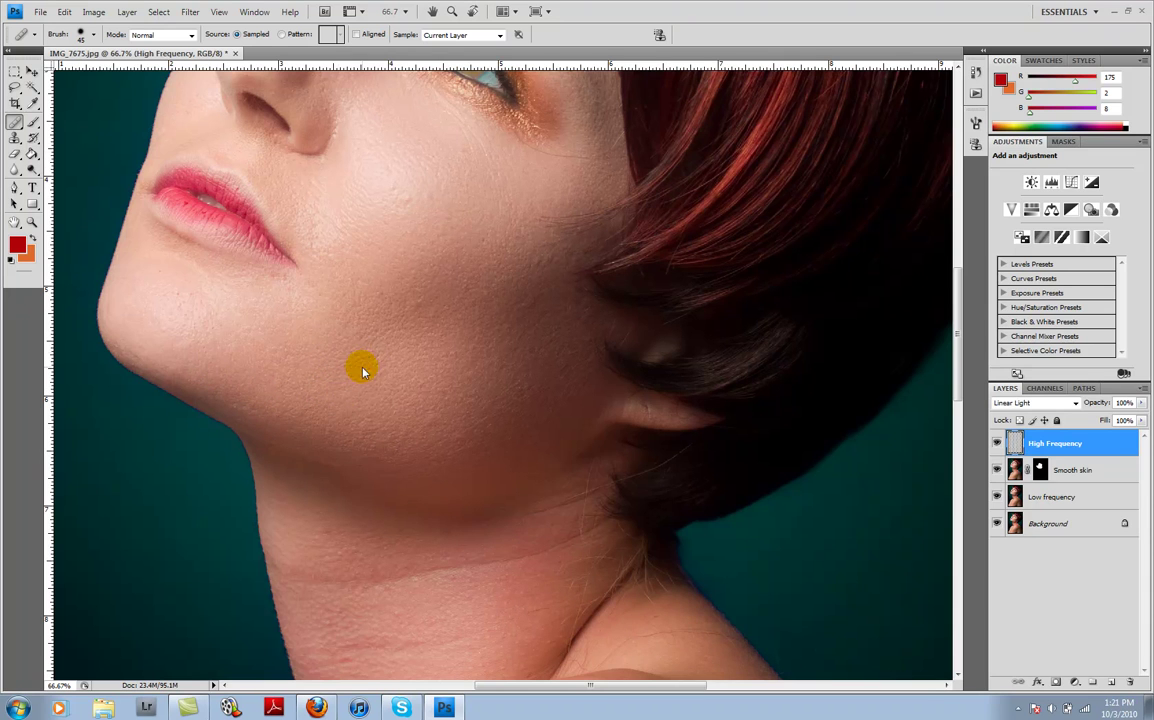
pyautogui.moveTo(367, 361)
pyautogui.mouseDown()
pyautogui.moveTo(379, 351)
pyautogui.moveTo(361, 330)
pyautogui.mouseUp()
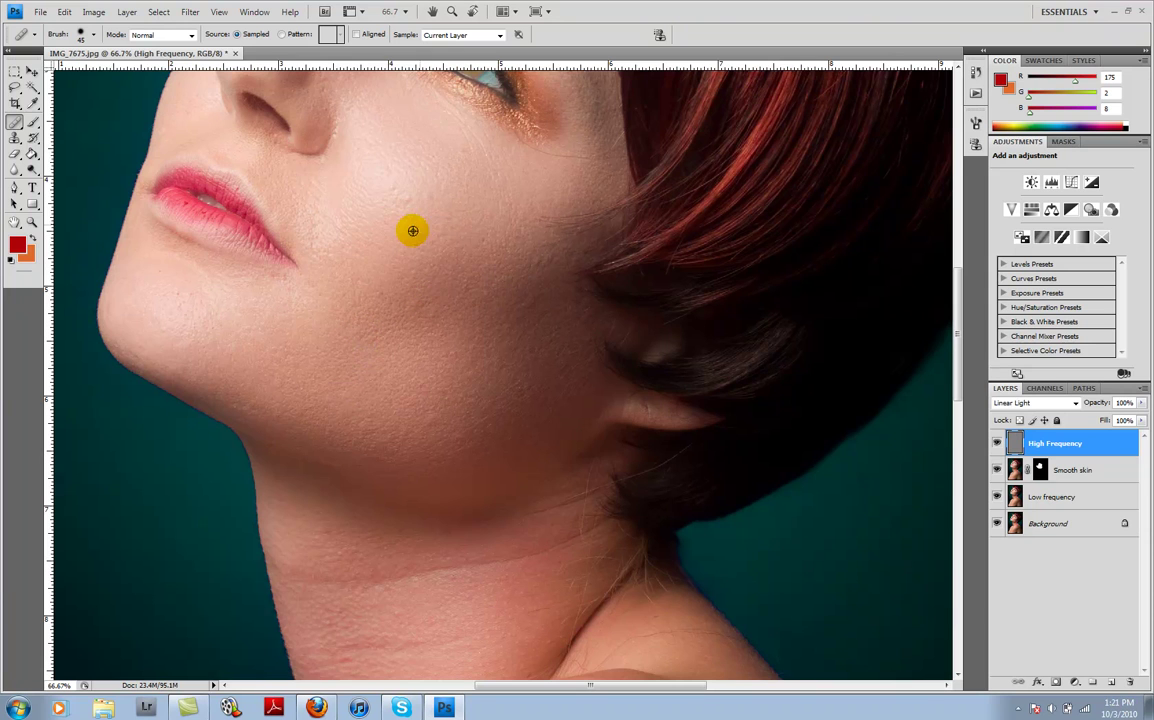
pyautogui.moveTo(409, 207)
pyautogui.mouseDown()
pyautogui.moveTo(386, 191)
pyautogui.moveTo(399, 224)
pyautogui.moveTo(466, 157)
pyautogui.moveTo(471, 229)
pyautogui.moveTo(422, 219)
pyautogui.moveTo(476, 246)
pyautogui.moveTo(487, 234)
pyautogui.moveTo(466, 276)
pyautogui.moveTo(531, 268)
pyautogui.moveTo(510, 267)
pyautogui.moveTo(515, 237)
pyautogui.moveTo(482, 327)
pyautogui.moveTo(410, 399)
pyautogui.moveTo(433, 420)
pyautogui.moveTo(422, 381)
pyautogui.moveTo(453, 353)
pyautogui.moveTo(361, 322)
pyautogui.moveTo(377, 290)
pyautogui.moveTo(387, 338)
pyautogui.moveTo(448, 381)
pyautogui.moveTo(446, 346)
pyautogui.moveTo(430, 335)
pyautogui.moveTo(469, 340)
pyautogui.moveTo(453, 343)
pyautogui.moveTo(477, 331)
pyautogui.moveTo(456, 327)
pyautogui.moveTo(502, 313)
pyautogui.moveTo(486, 298)
pyautogui.moveTo(360, 415)
pyautogui.mouseUp()
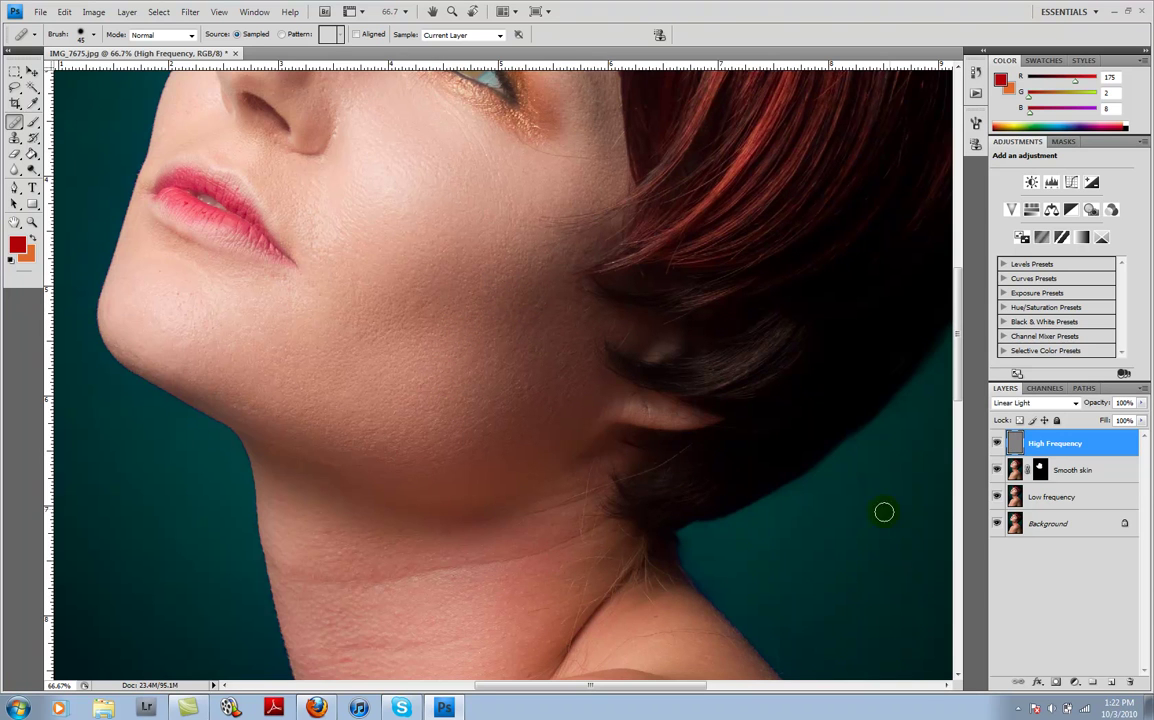
pyautogui.click(996, 524)
pyautogui.keyDown('alt'); pyautogui.click(996, 524); pyautogui.keyUp('alt')
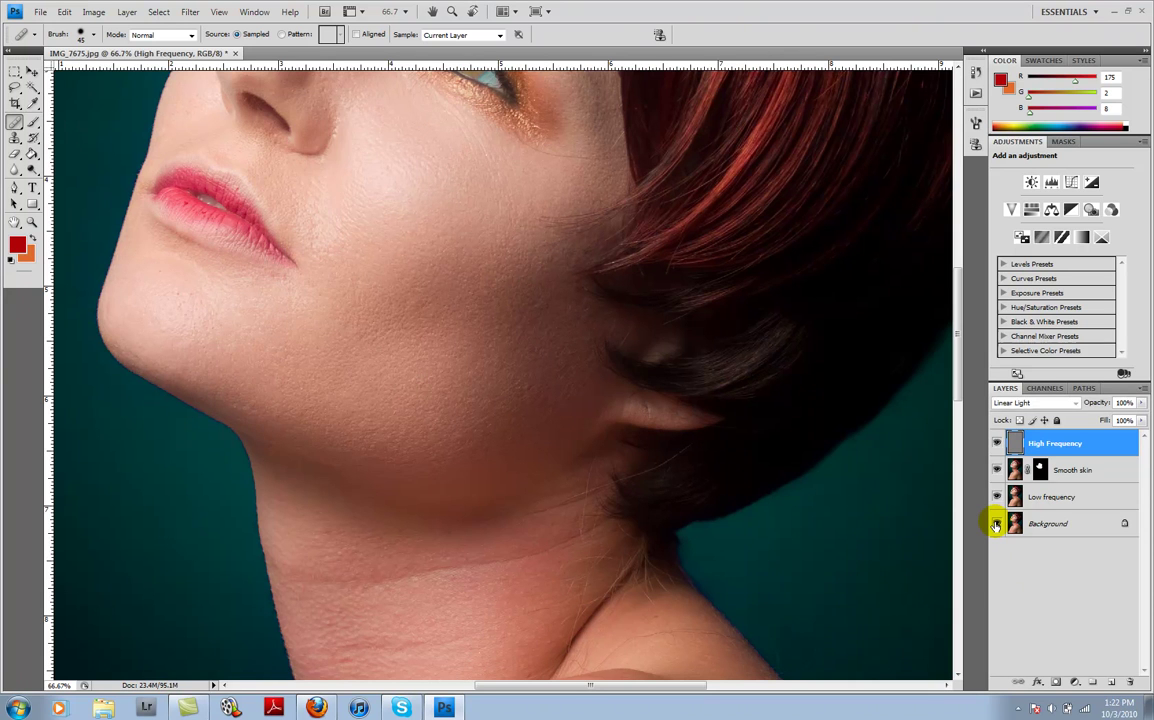
pyautogui.keyDown('alt'); pyautogui.click(996, 524); pyautogui.keyUp('alt')
pyautogui.keyDown('alt'); pyautogui.click(996, 524); pyautogui.keyUp('alt')
pyautogui.keyDown('alt'); pyautogui.click(996, 524); pyautogui.keyUp('alt')
pyautogui.keyDown('alt'); pyautogui.click(996, 524); pyautogui.keyUp('alt')
pyautogui.keyDown('alt'); pyautogui.click(996, 524); pyautogui.keyUp('alt')
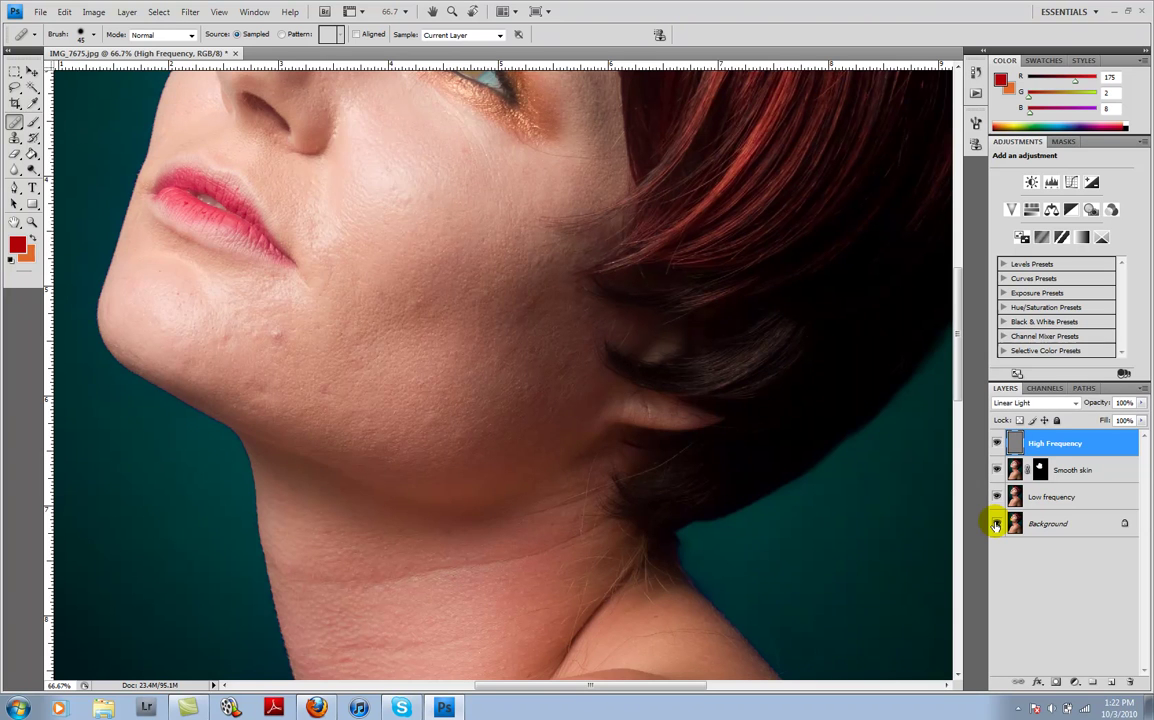
pyautogui.keyDown('alt'); pyautogui.click(996, 524); pyautogui.keyUp('alt')
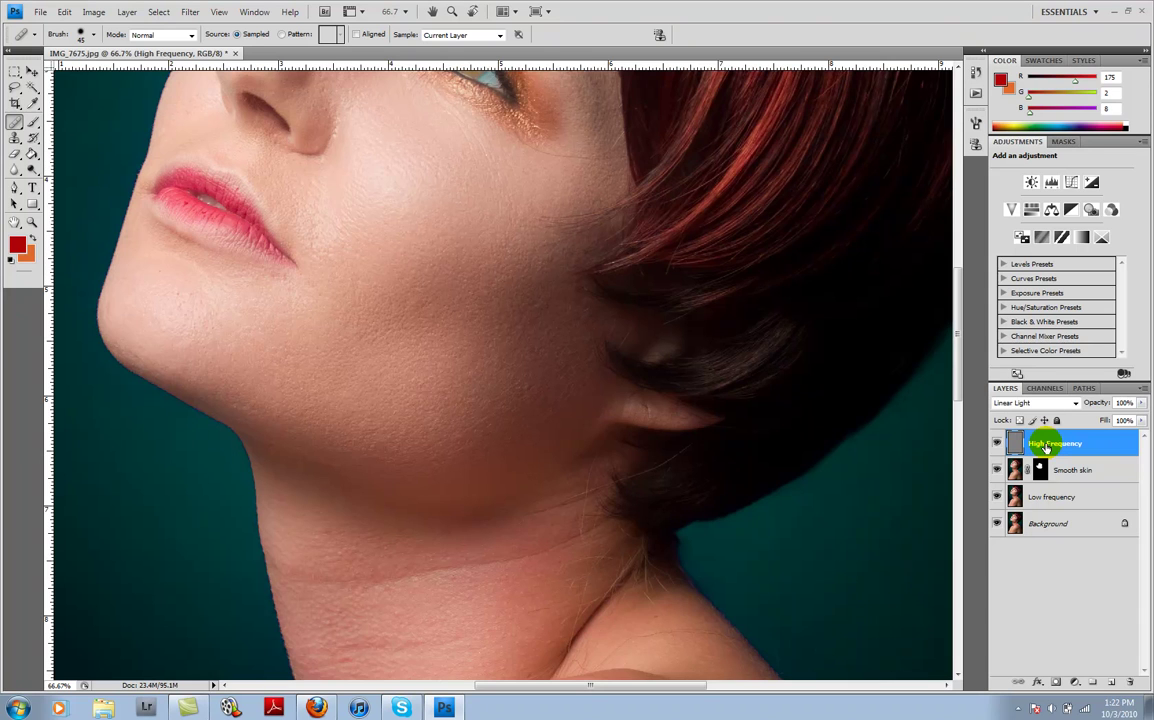
pyautogui.click(189, 12)
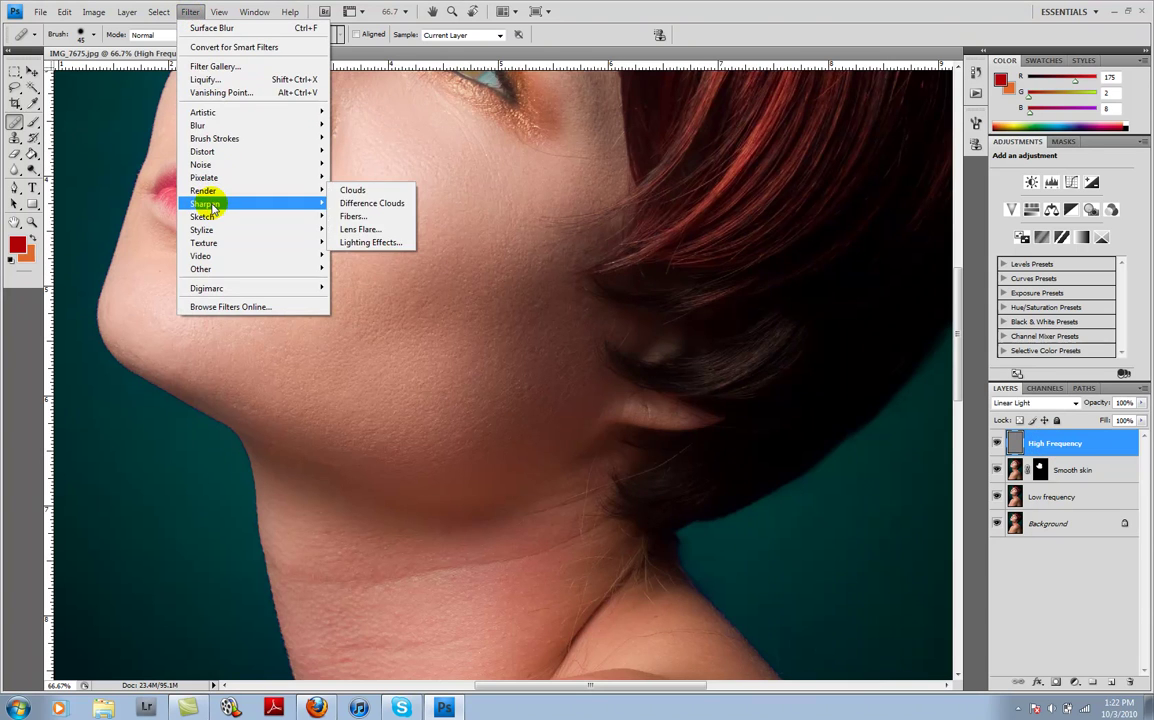
pyautogui.moveTo(210, 205)
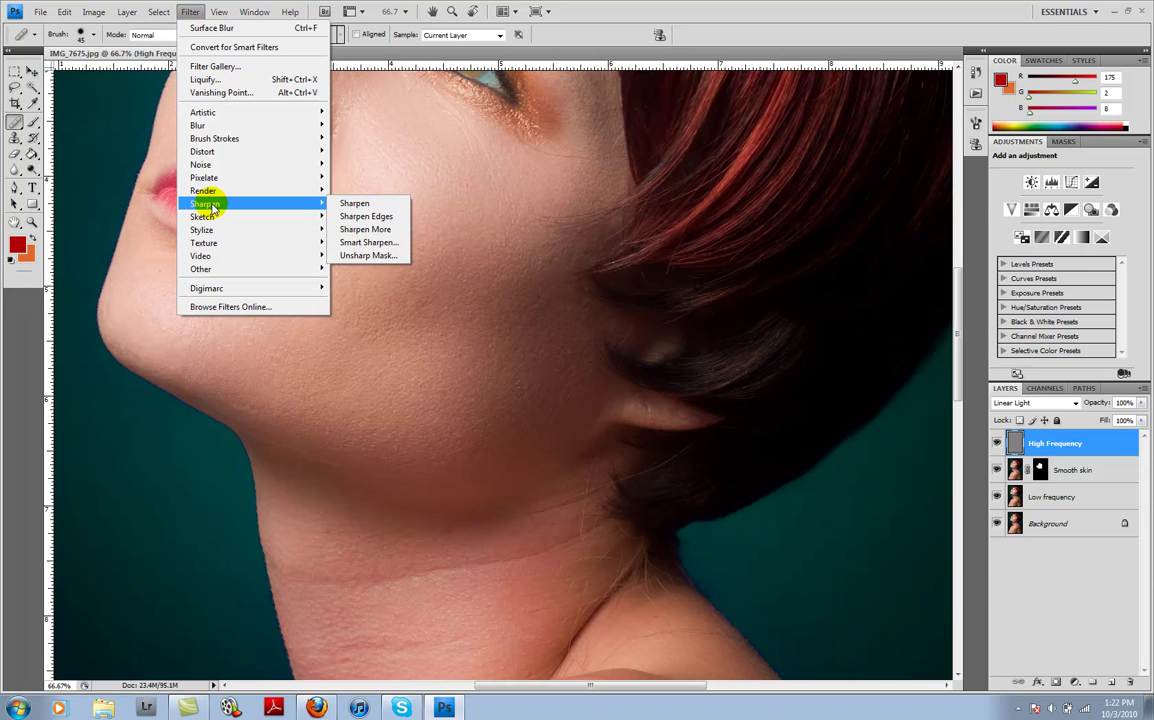
pyautogui.click(360, 244)
pyautogui.moveTo(546, 137); pyautogui.dragTo(589, 542)
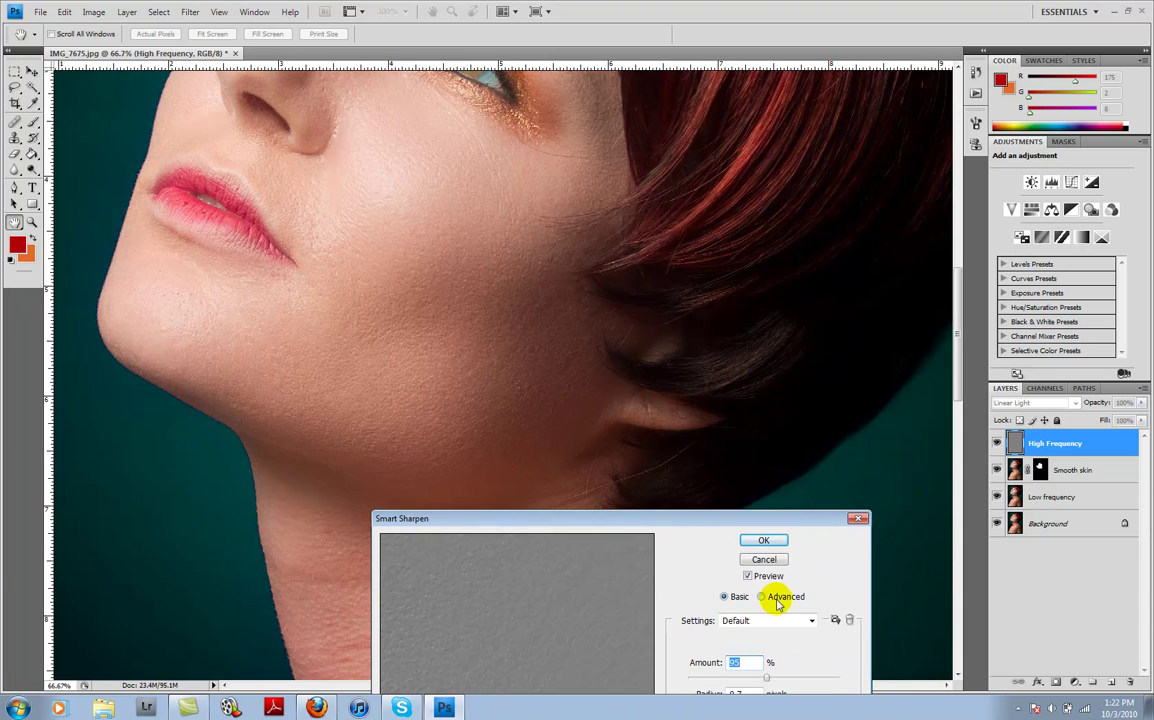
pyautogui.click(749, 577)
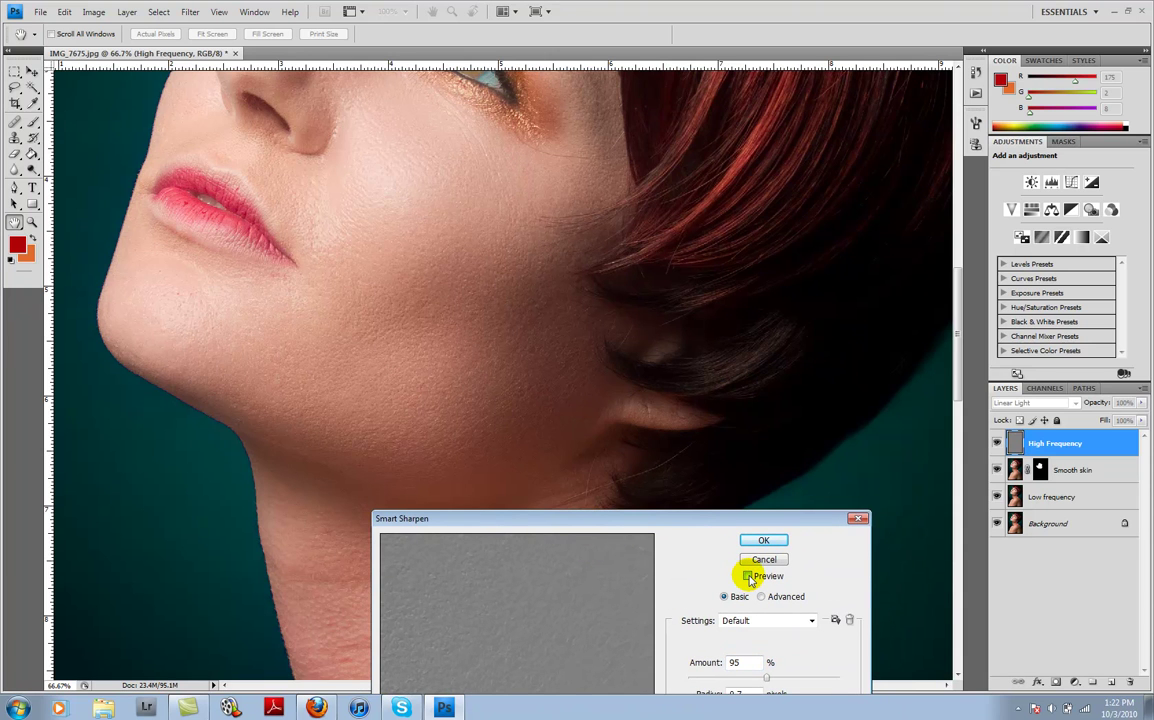
pyautogui.click(749, 577)
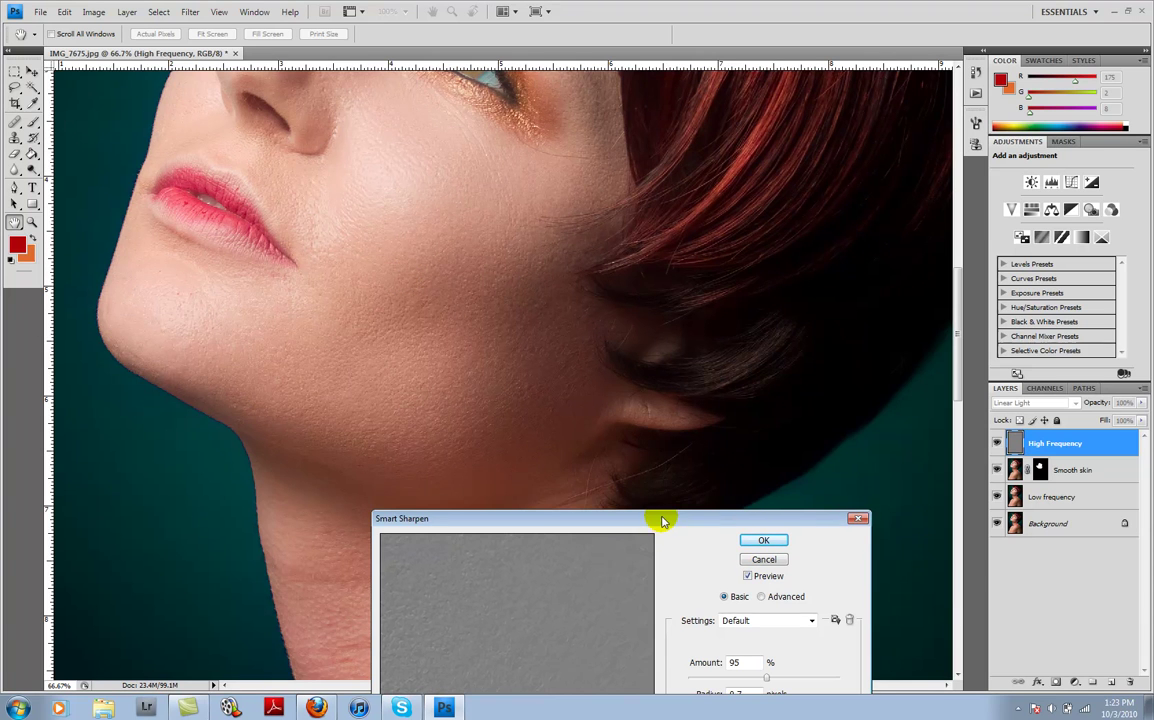
pyautogui.moveTo(660, 520); pyautogui.dragTo(665, 507)
pyautogui.click(768, 547)
pyautogui.press('s')
pyautogui.keyDown('alt'); pyautogui.click(530, 343); pyautogui.keyUp('alt')
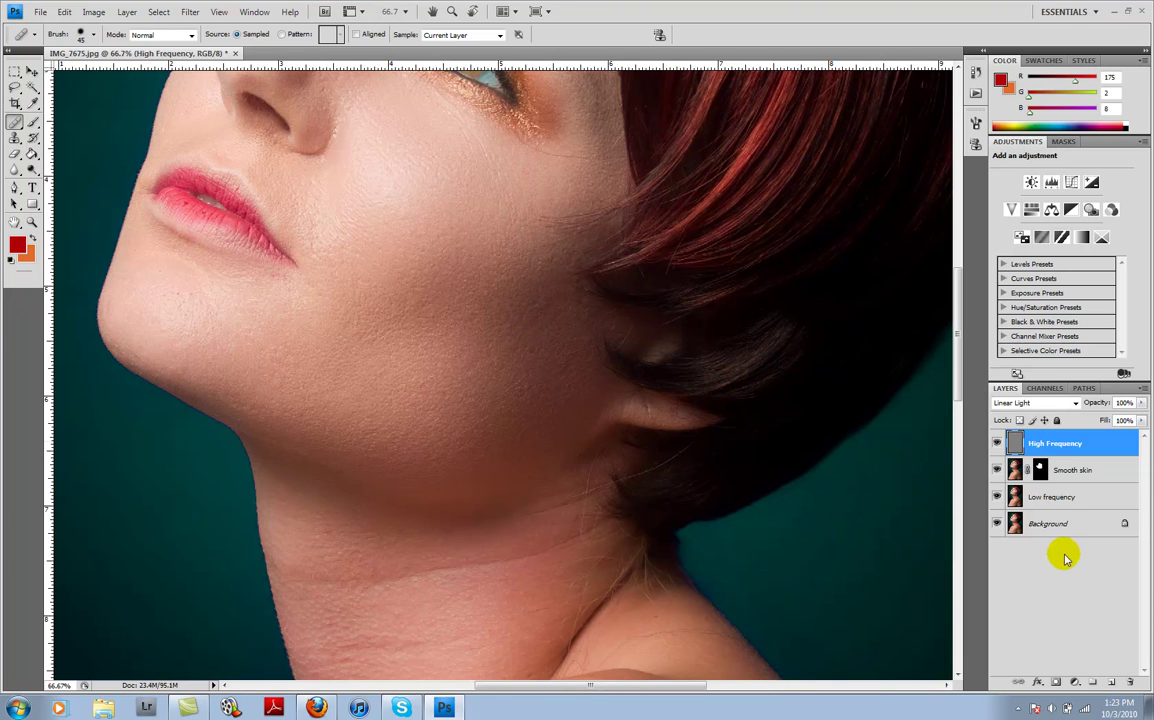
pyautogui.keyDown('alt'); pyautogui.click(997, 524); pyautogui.keyUp('alt')
pyautogui.keyDown('alt'); pyautogui.click(997, 524); pyautogui.keyUp('alt')
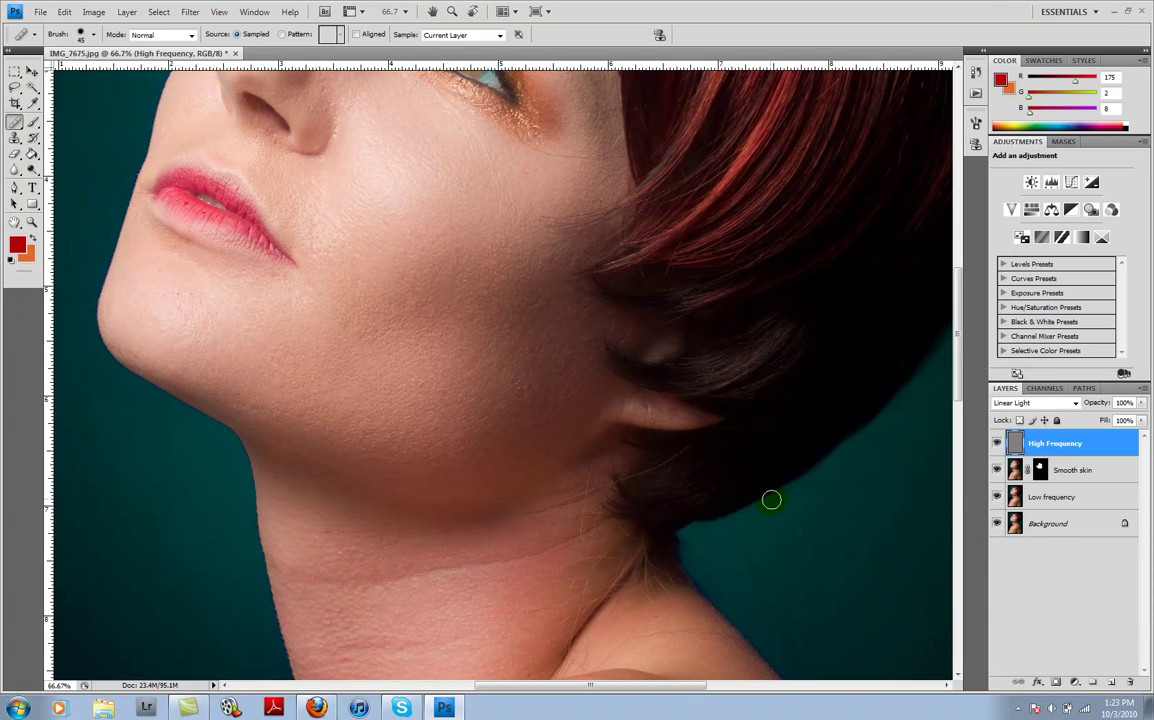